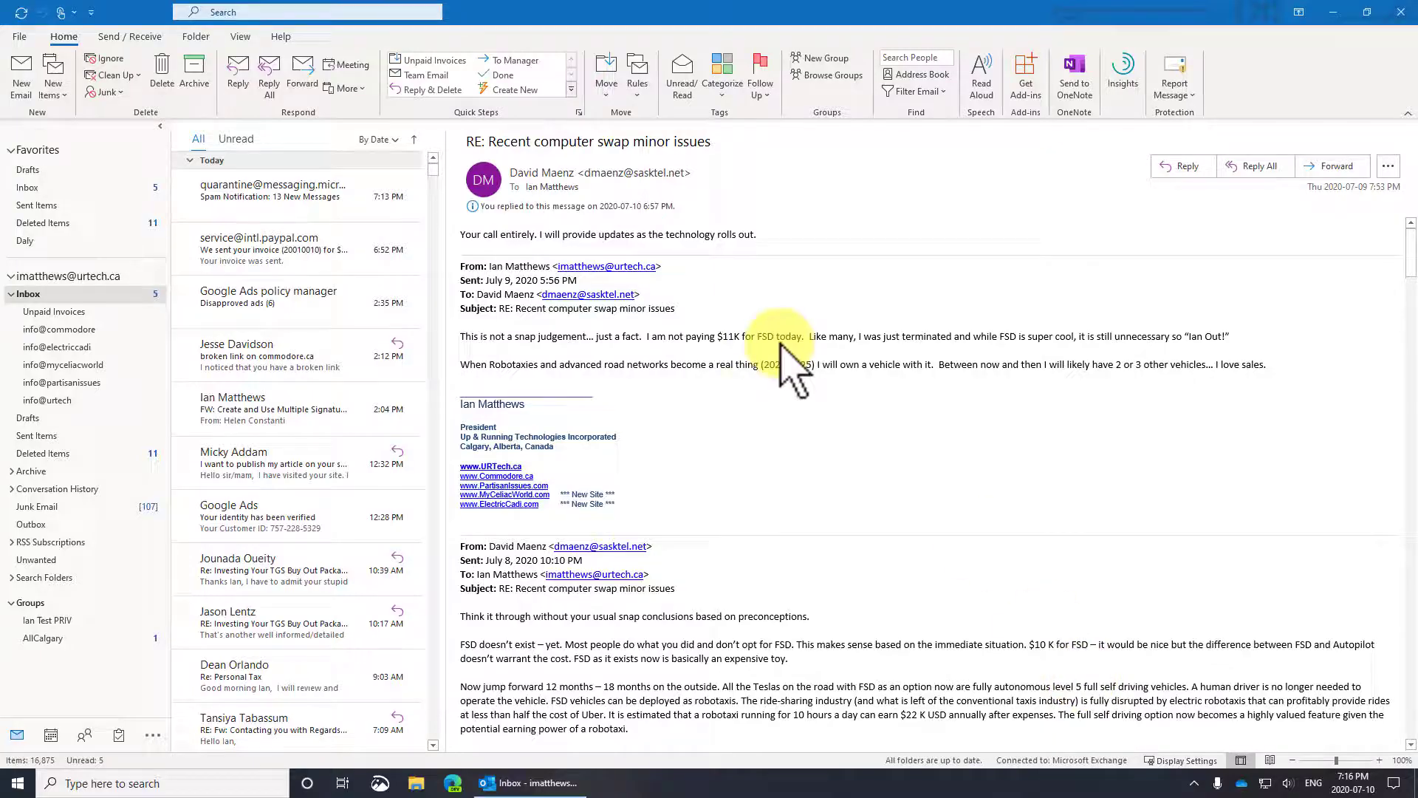
Step: From File > Options > Mail > Signatures, start a new signature and name it Default
left_click(16, 37)
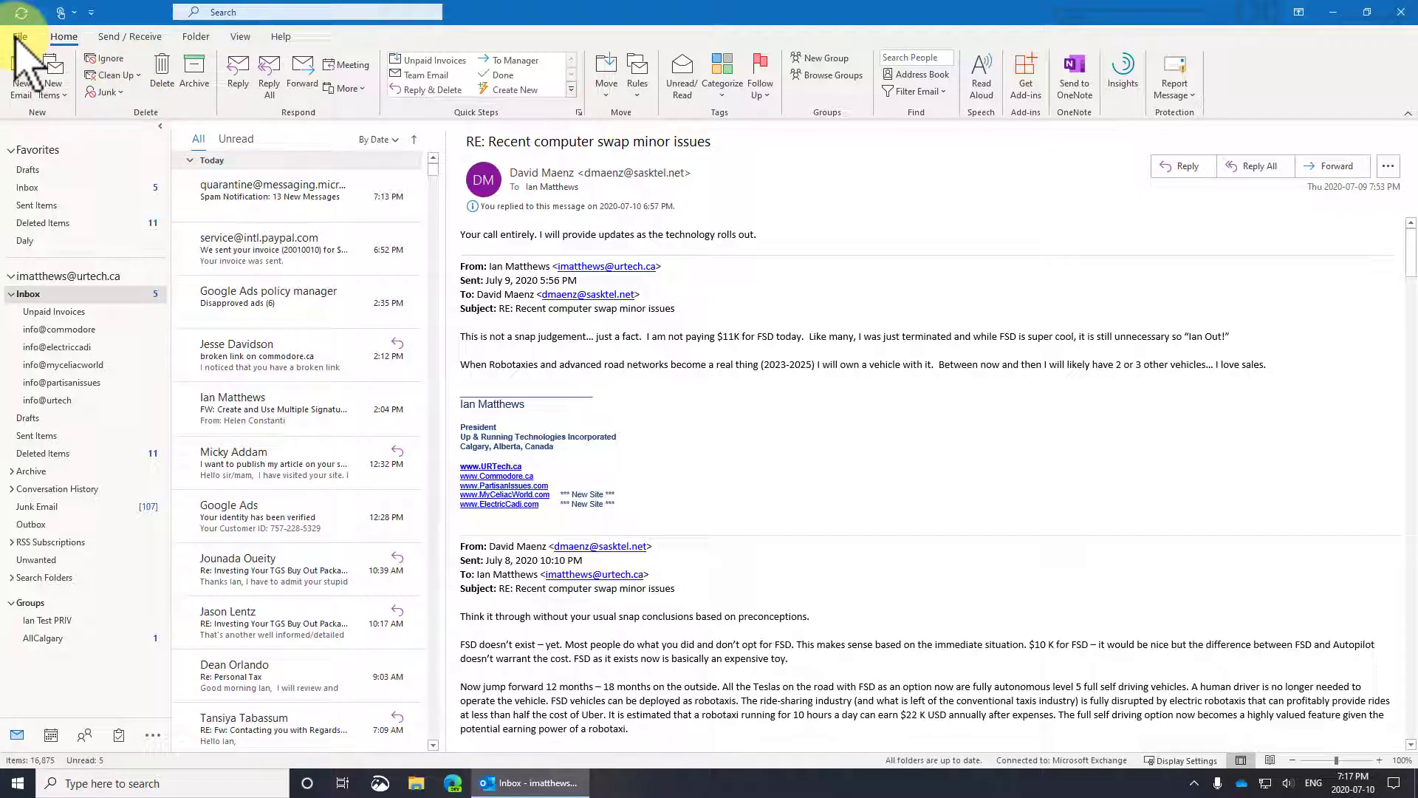
left_click(15, 35)
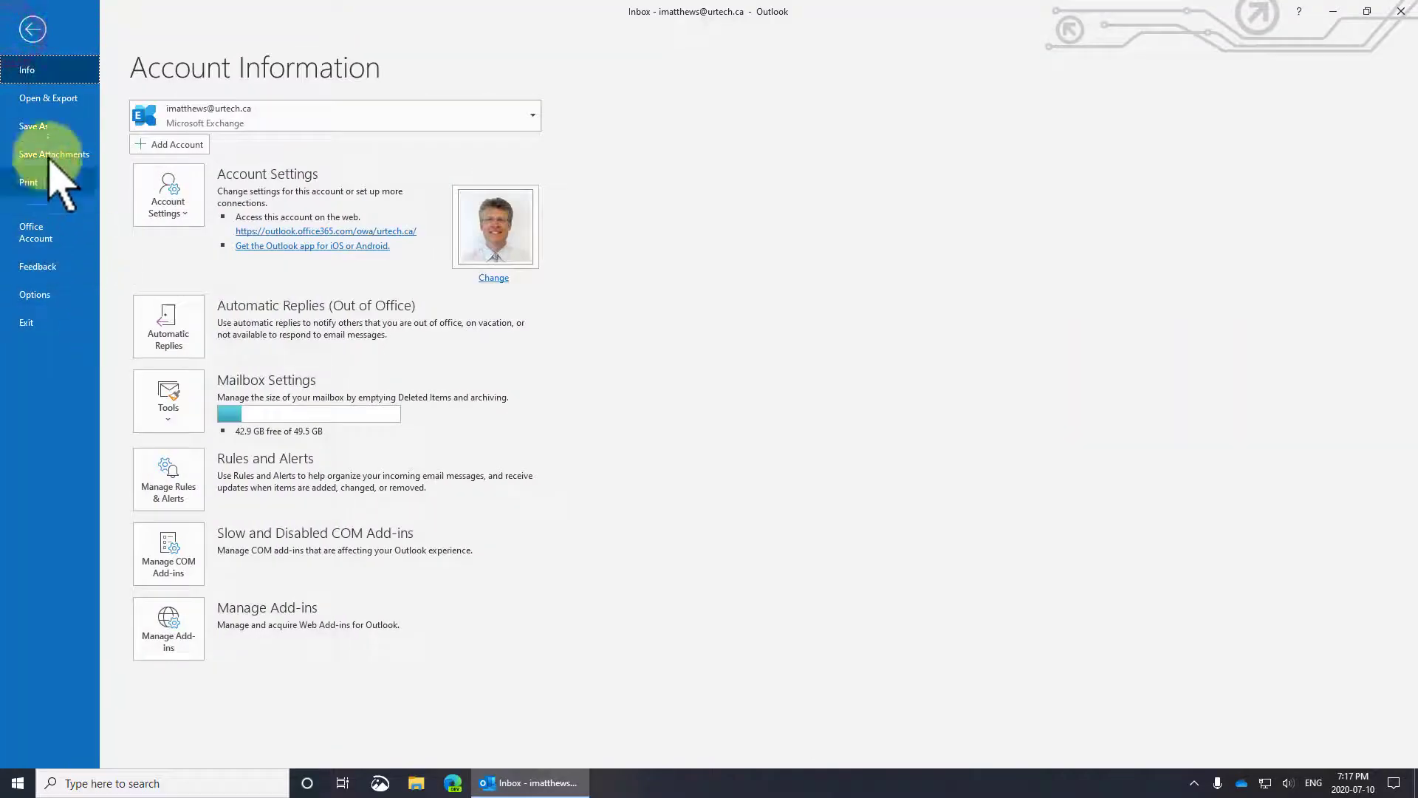
left_click(43, 293)
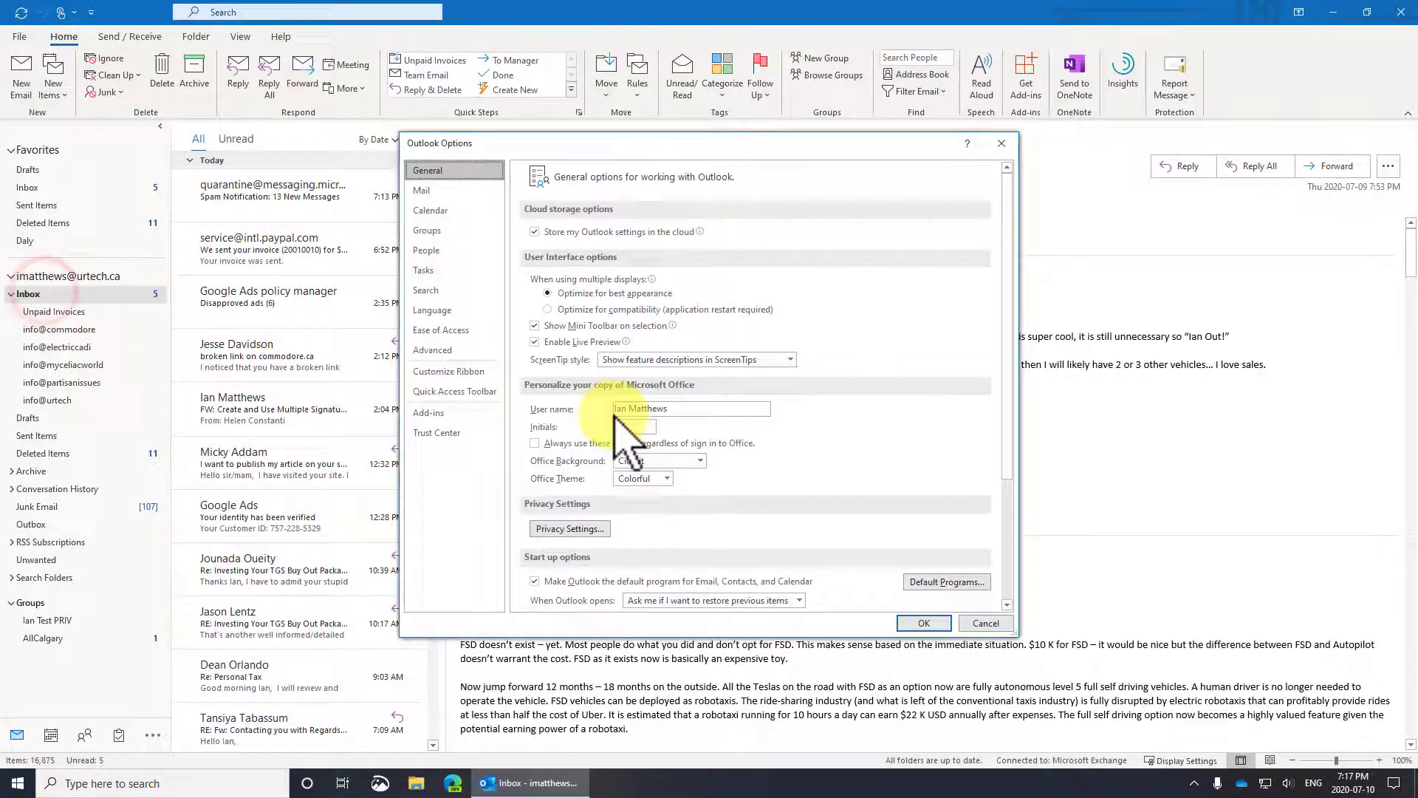
left_click(422, 191)
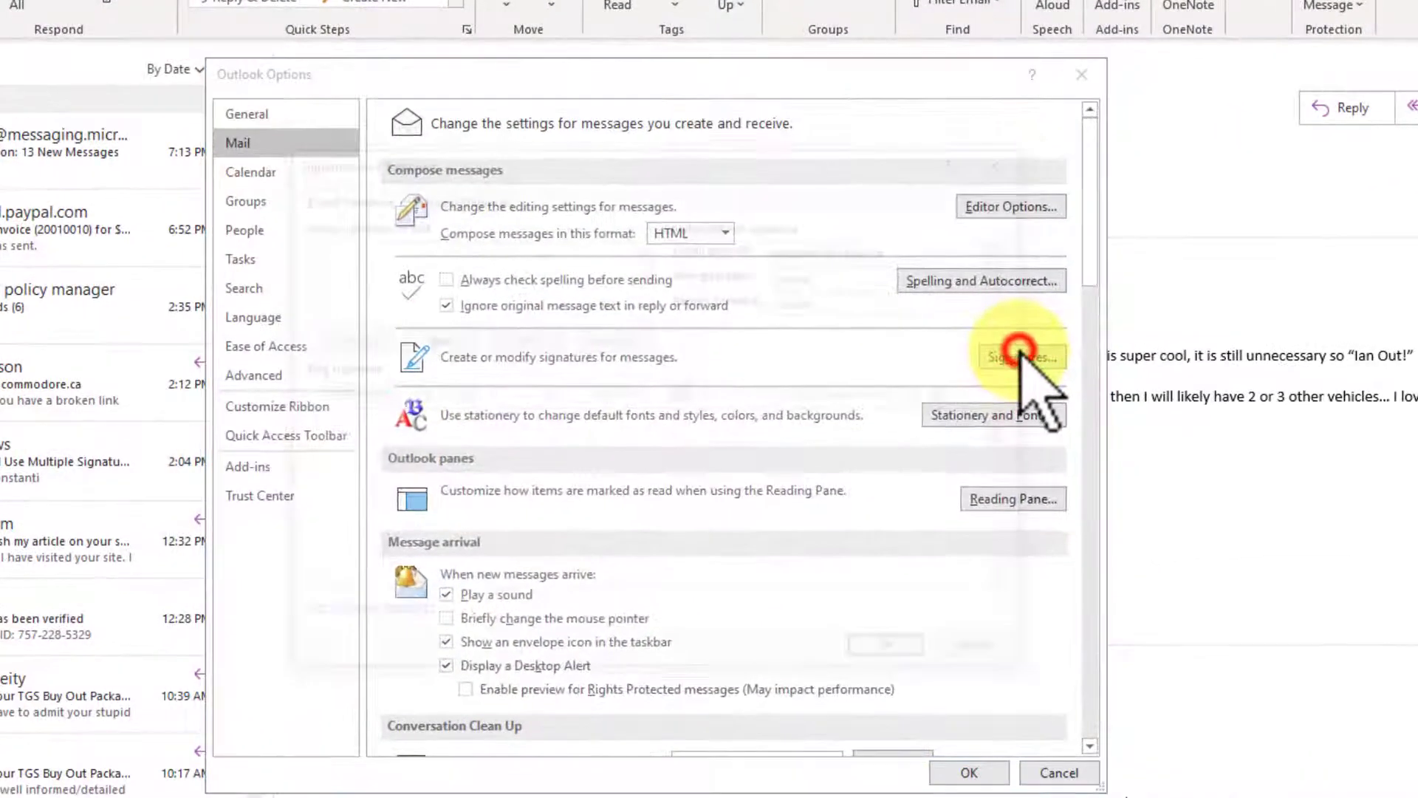
left_click(1010, 354)
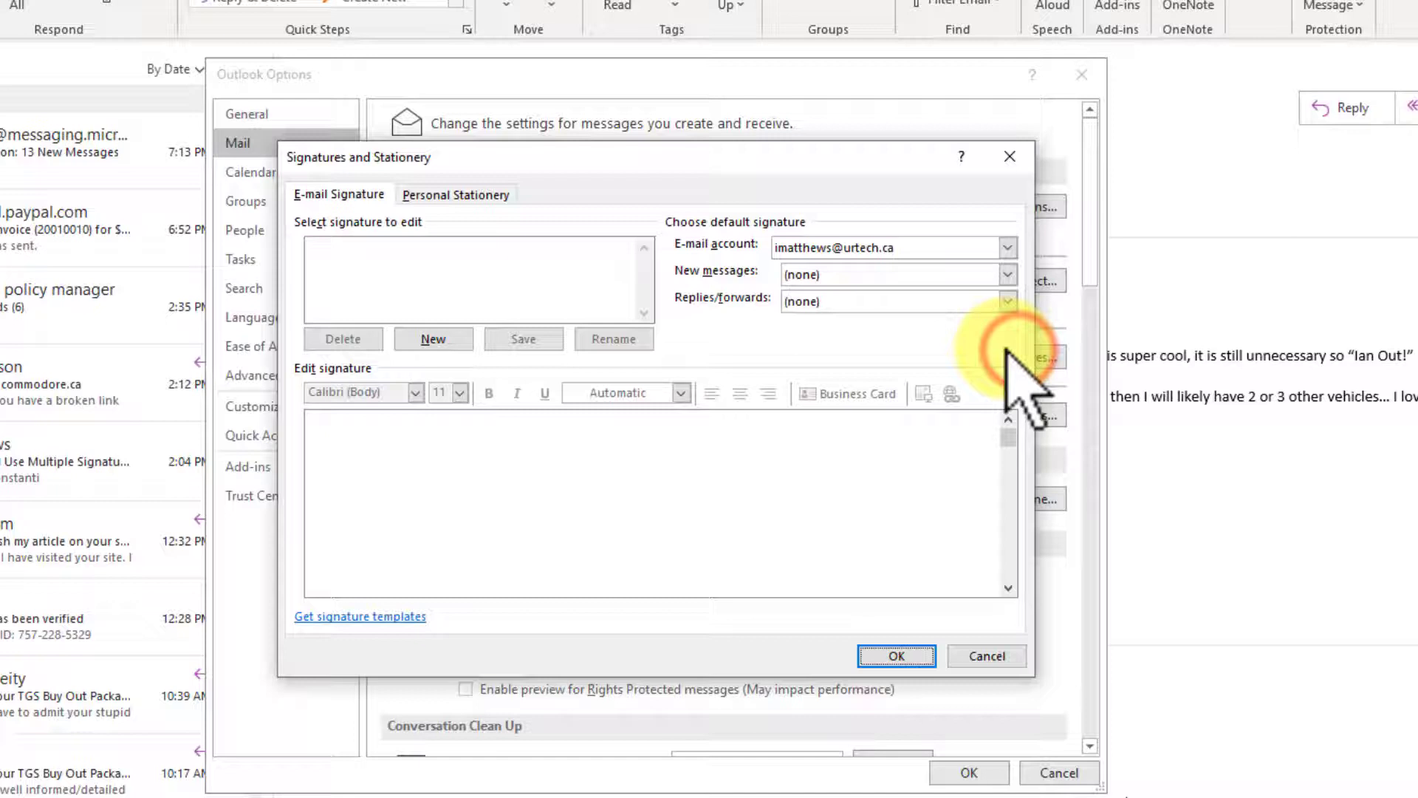
left_click(441, 342)
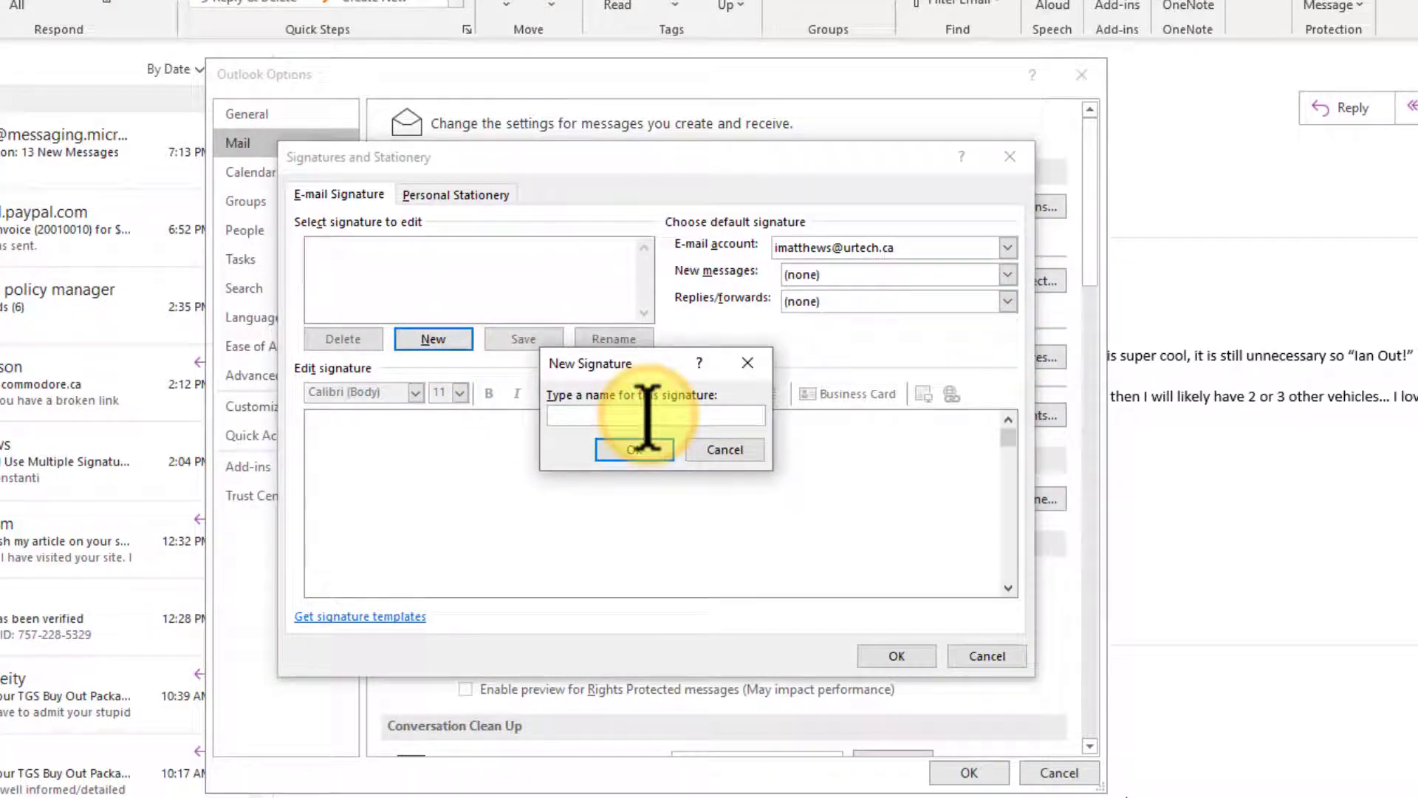
type("Default")
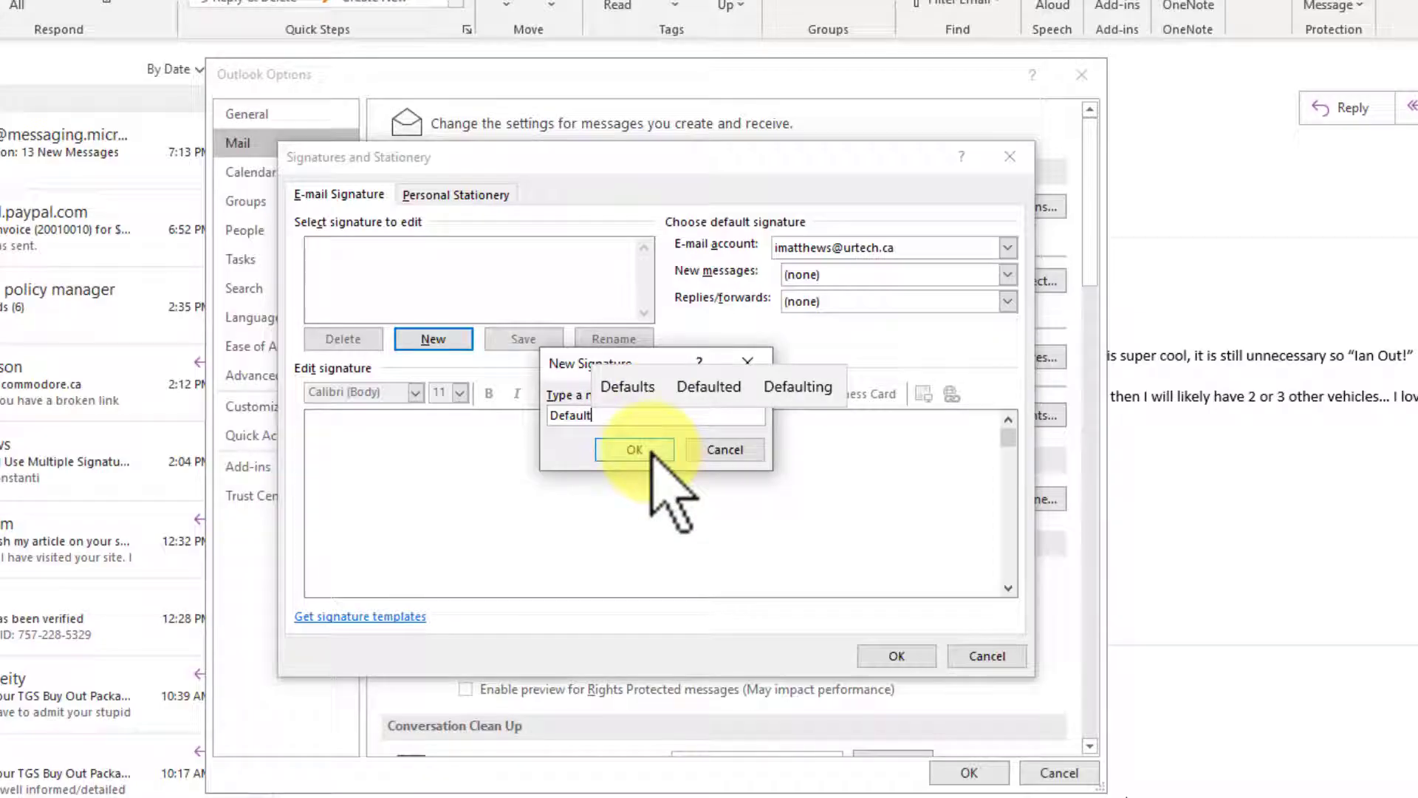
type("sdfsdf")
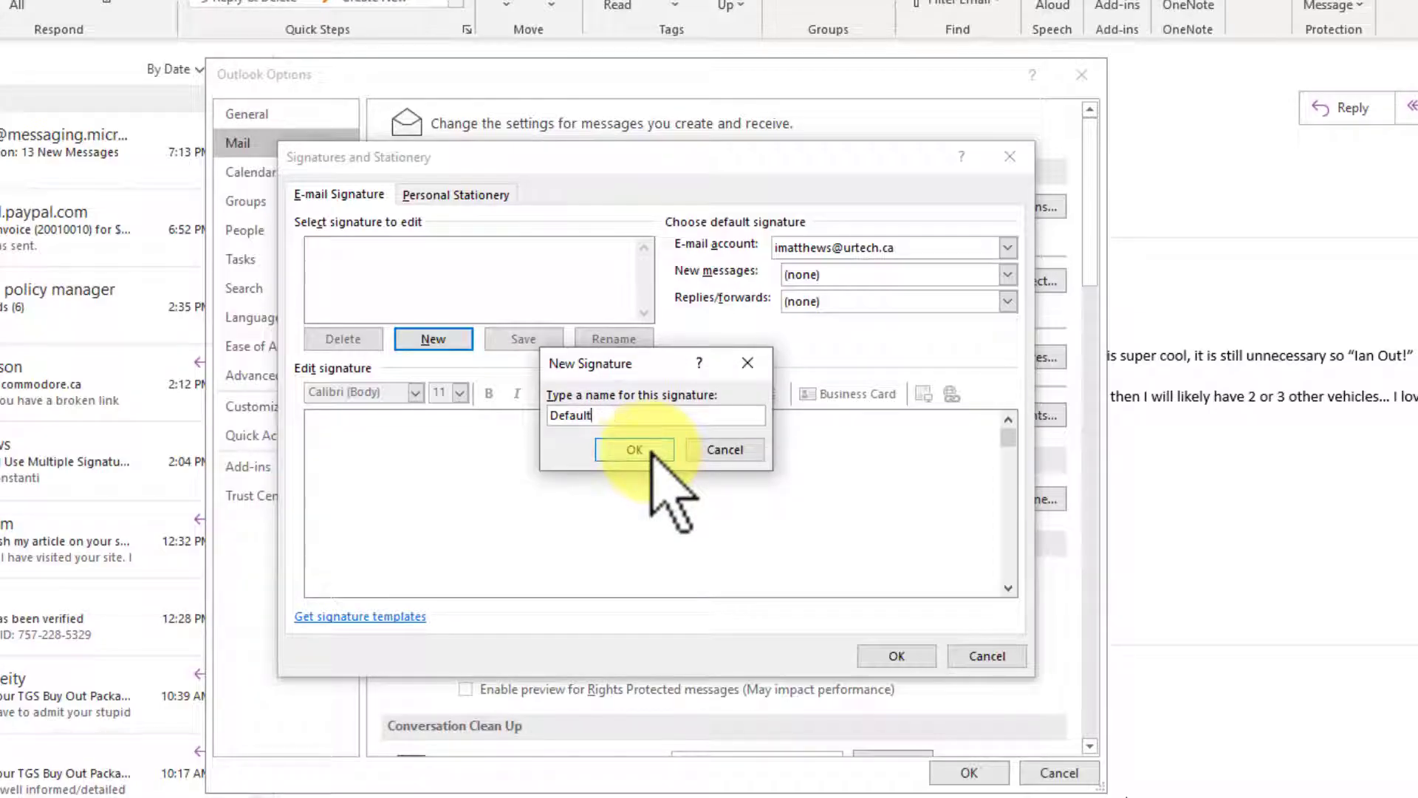
Step: Confirm the Default name and paste the prepared president's signature text into the editor
left_click(635, 450)
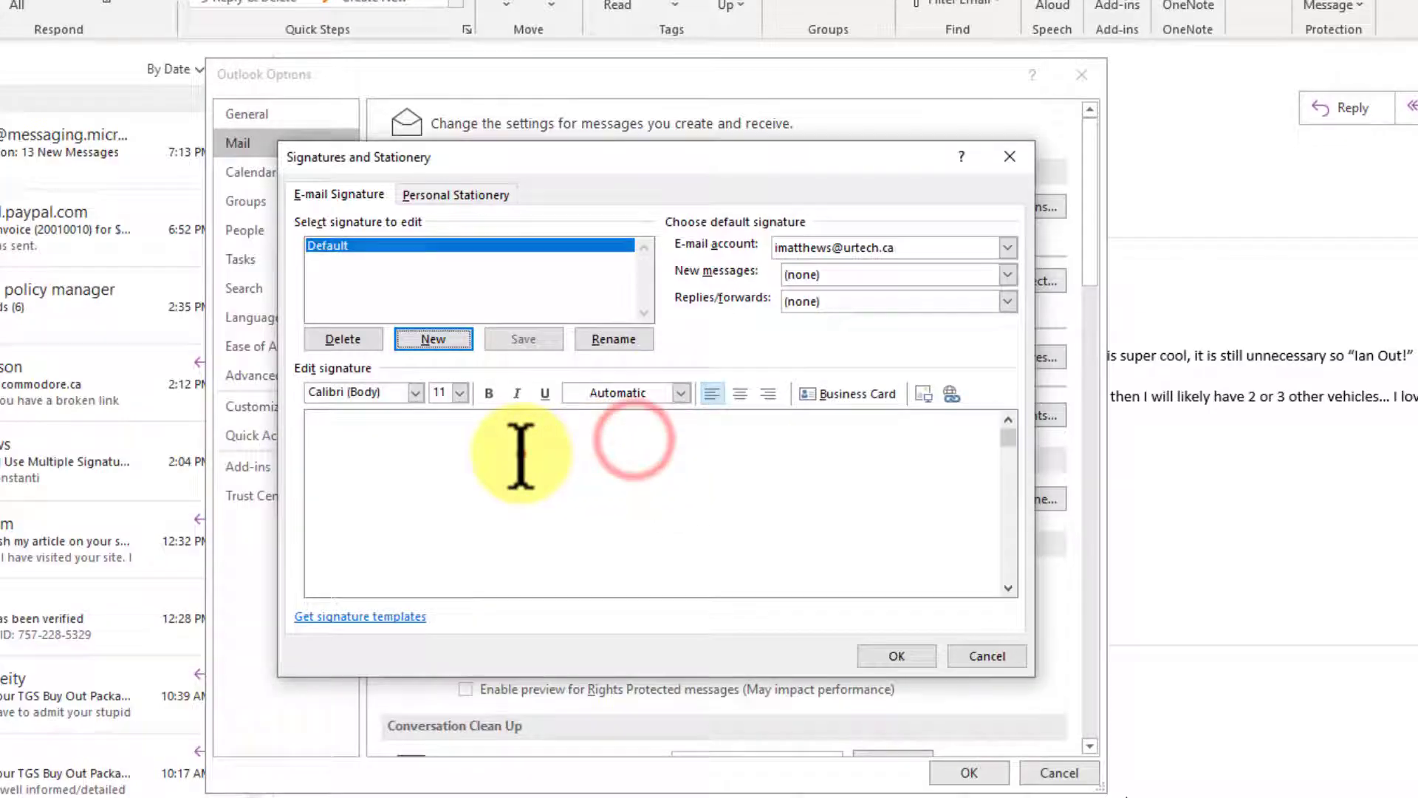
left_click(520, 455)
type("Ian Matthews President Up & Running Technologies Incorporated Calgary, Alberta, Canada  www.URTech.ca www.Commodore.ca www.PartisanIssues.com www.MyCeliacWorld.com")
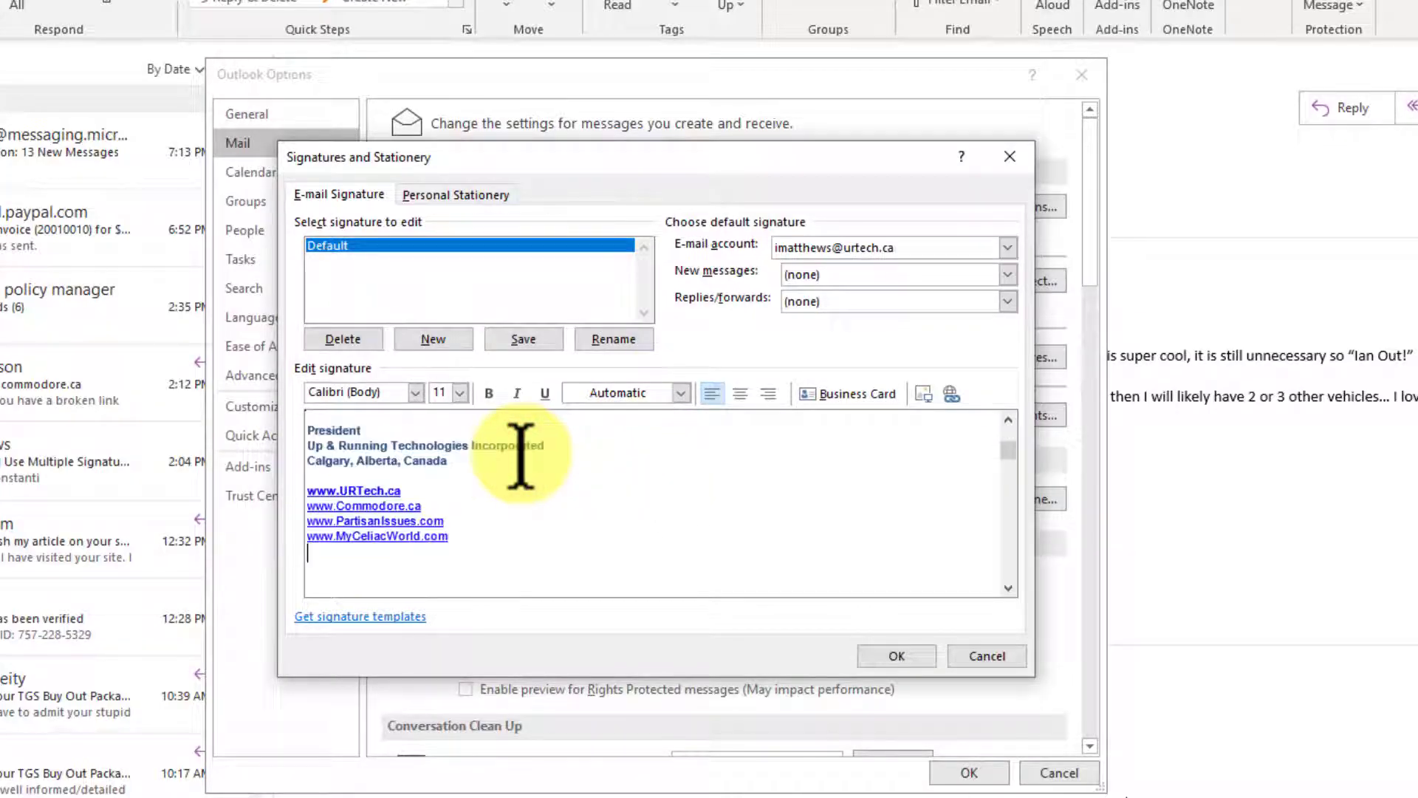
left_click(1009, 437)
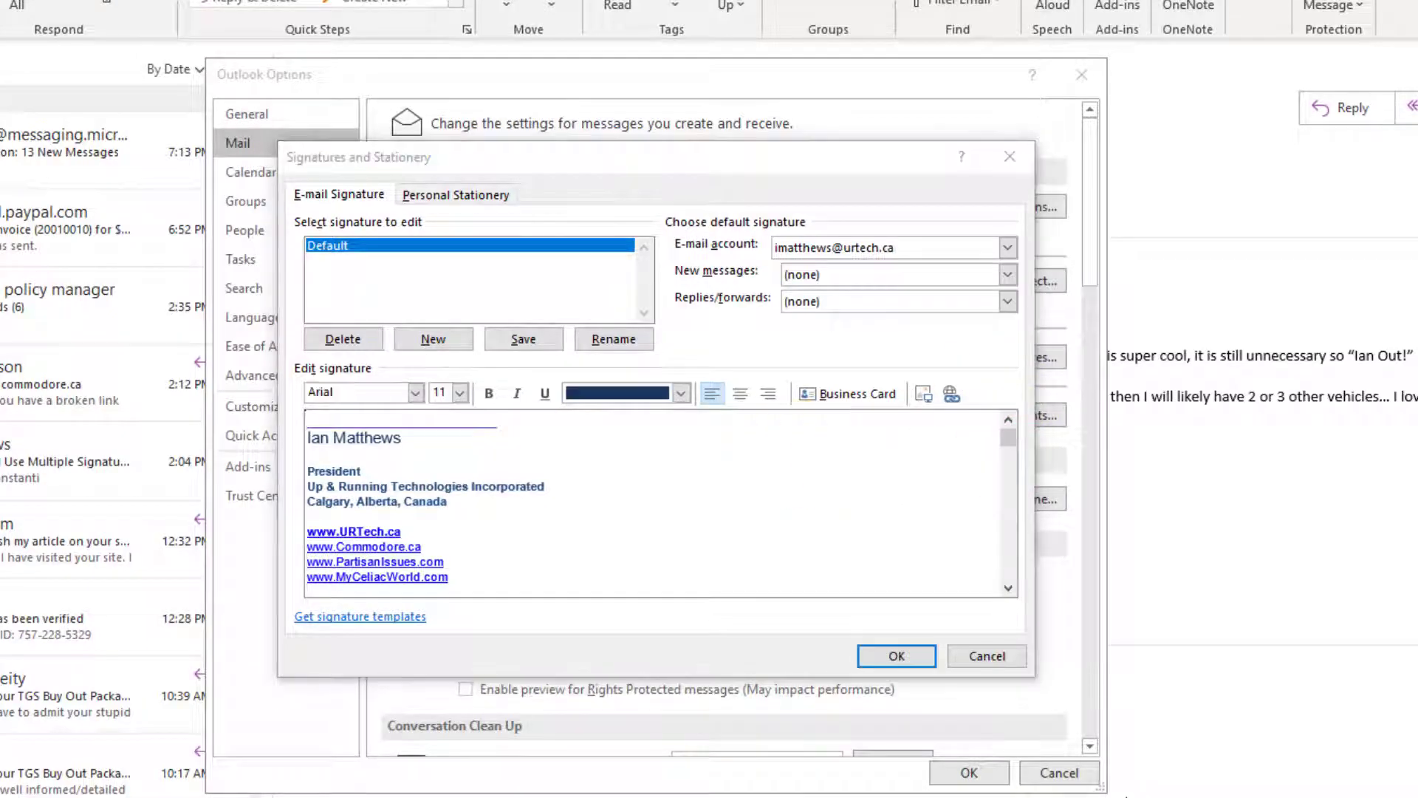
Step: Select the name line of the pasted signature
left_click(611, 508)
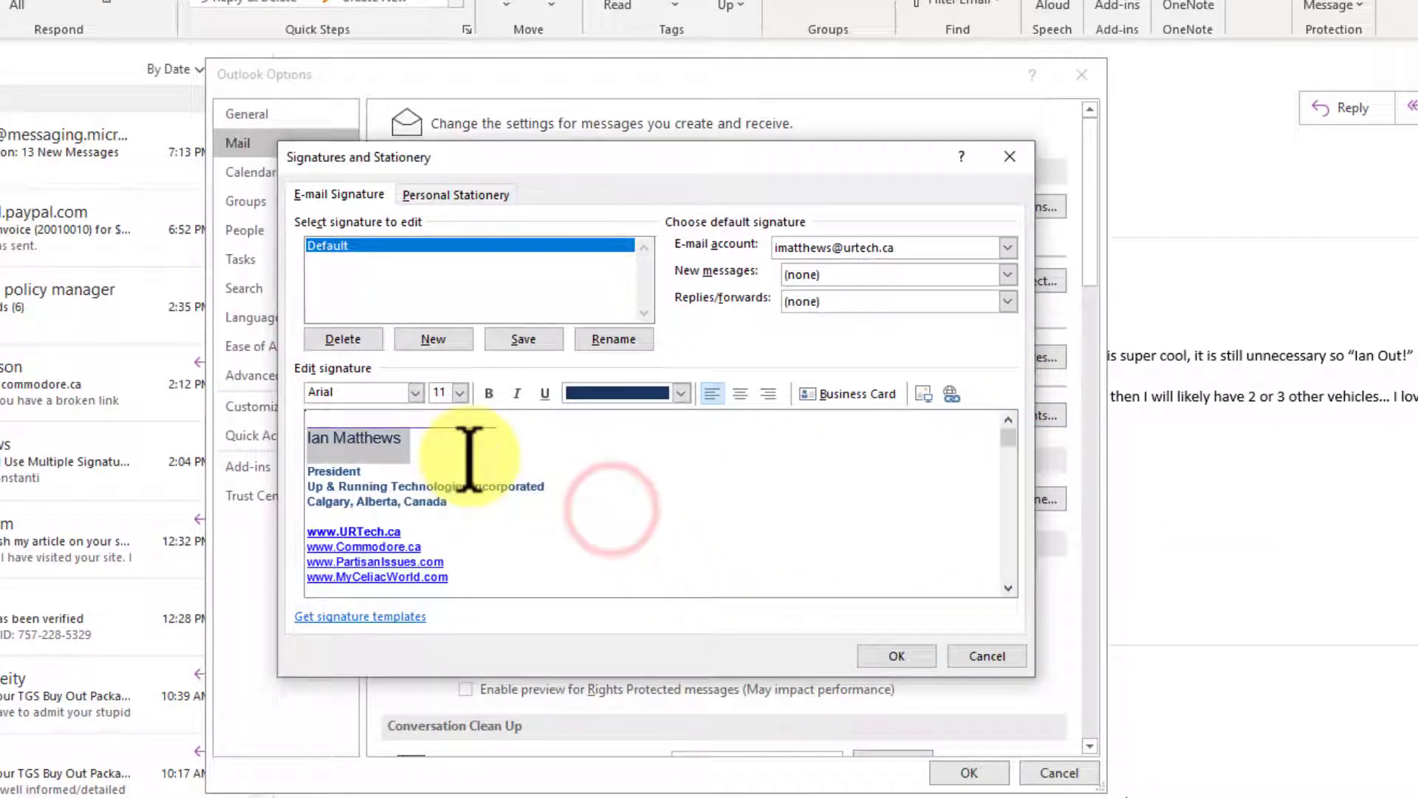
left_click(386, 436)
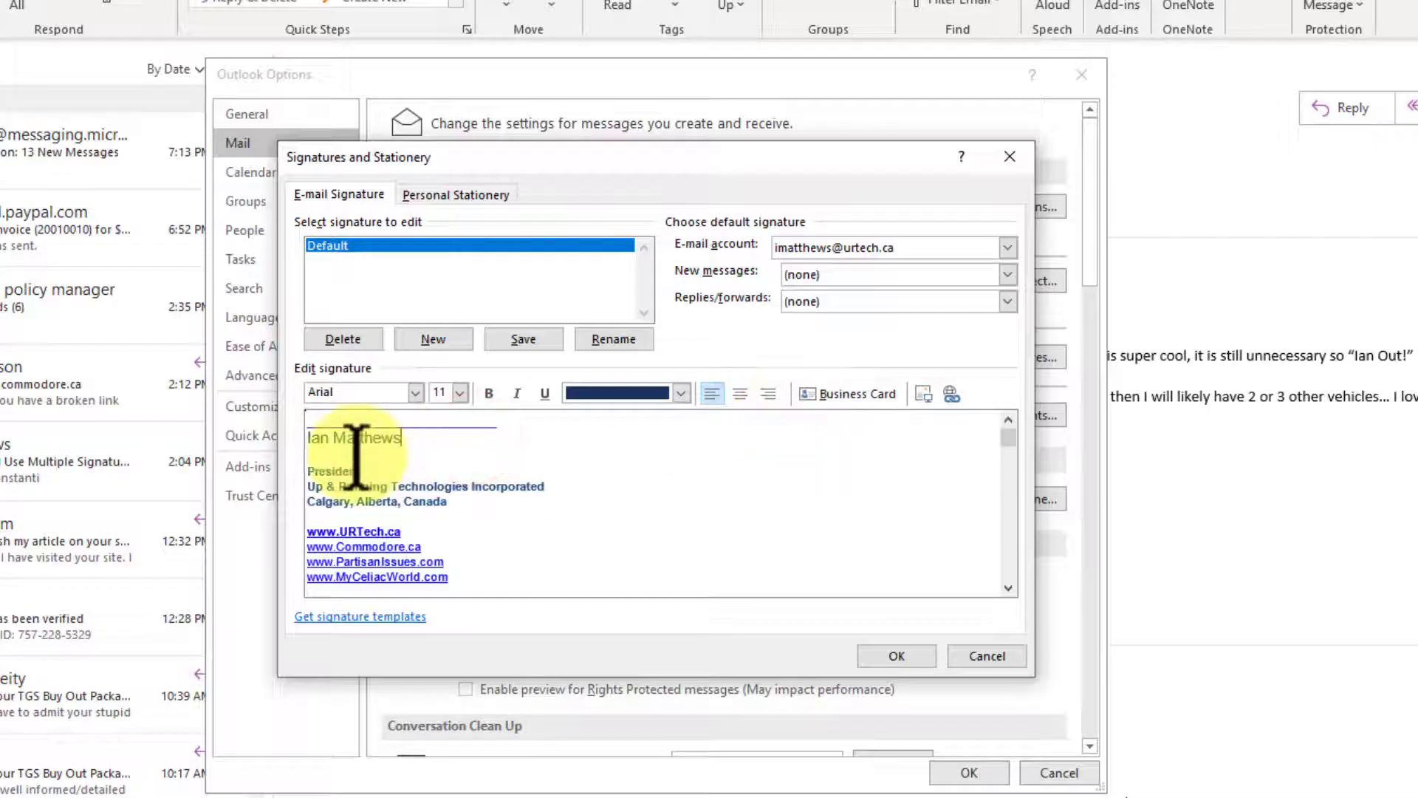
left_click(385, 439)
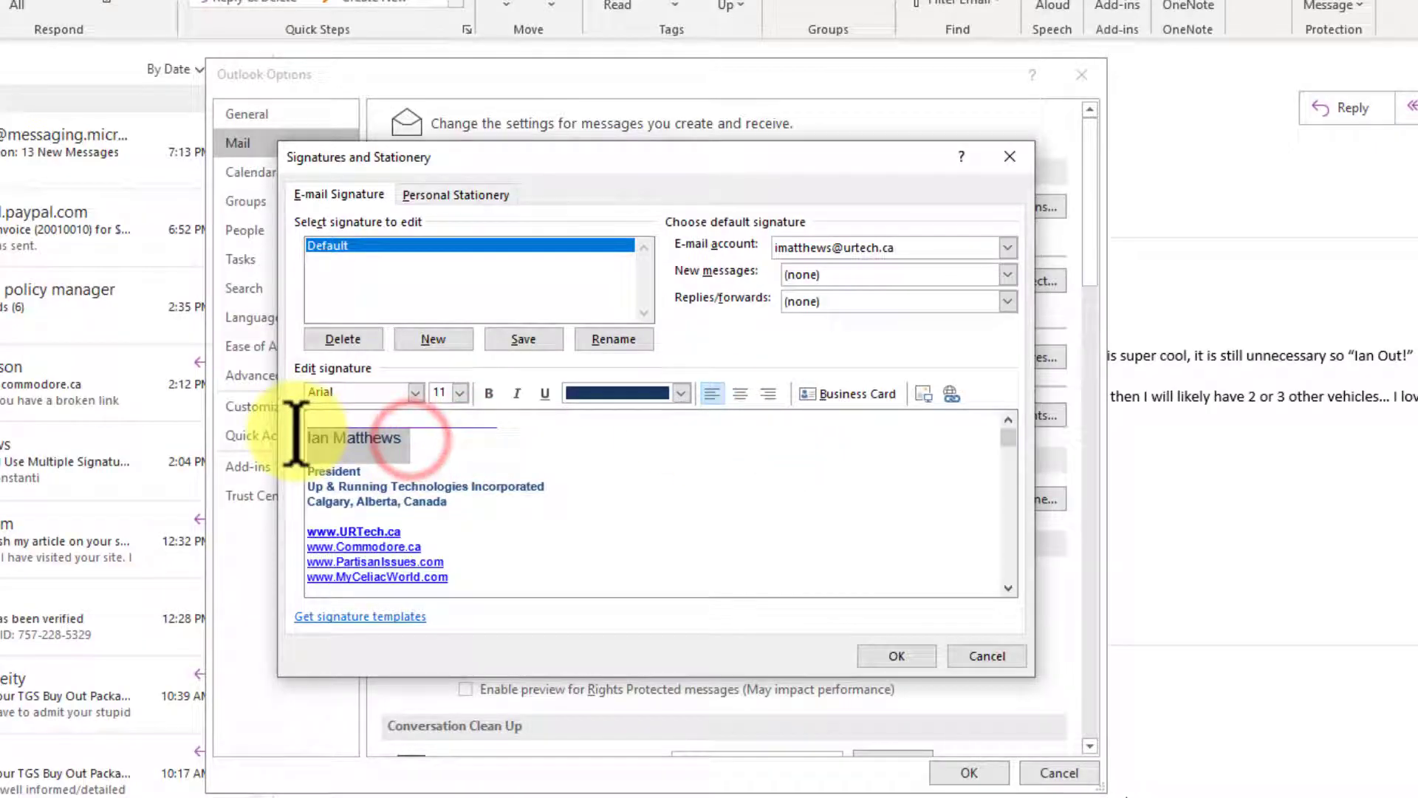
triple_click(373, 441)
Step: Inspect the name line's Font settings and close them without changes
right_click(374, 440)
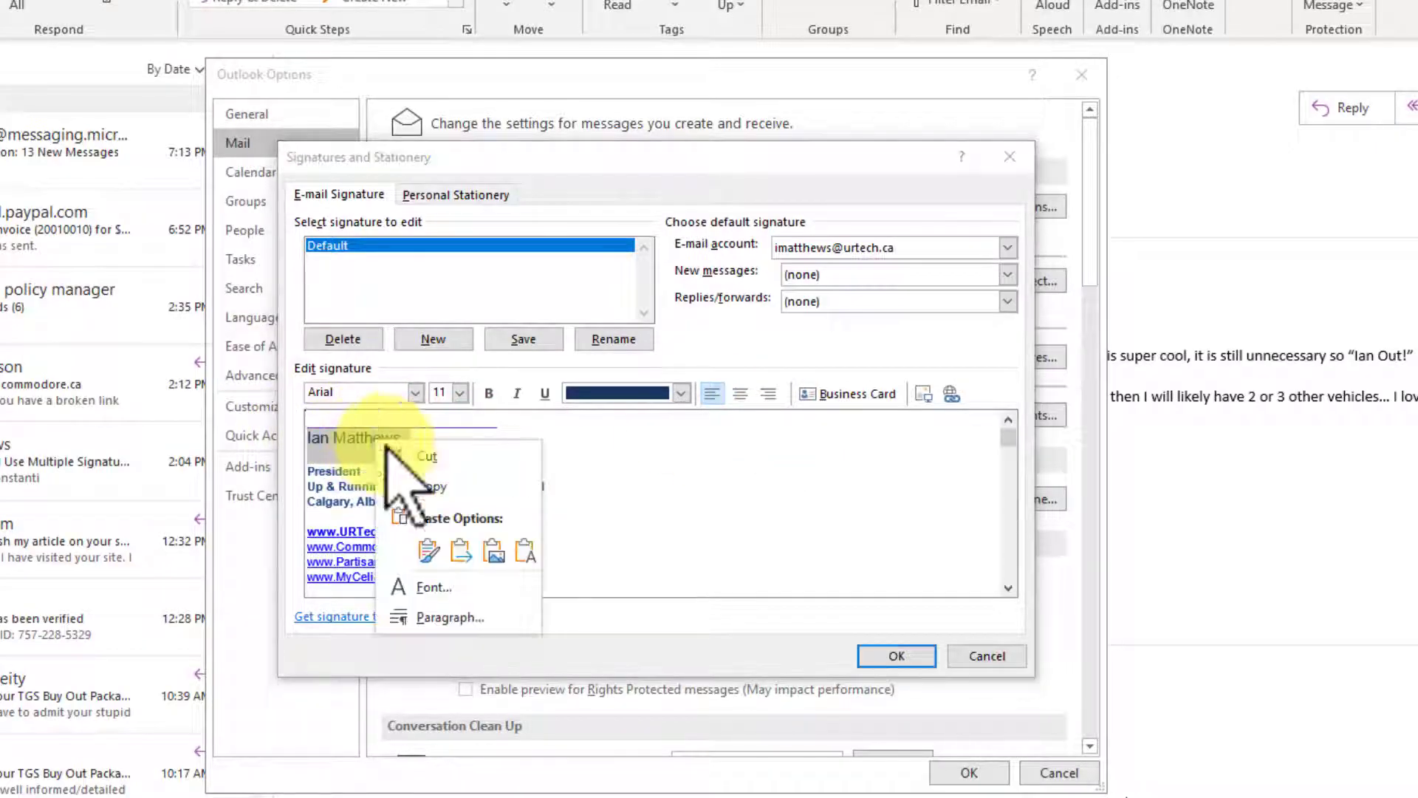
left_click(436, 587)
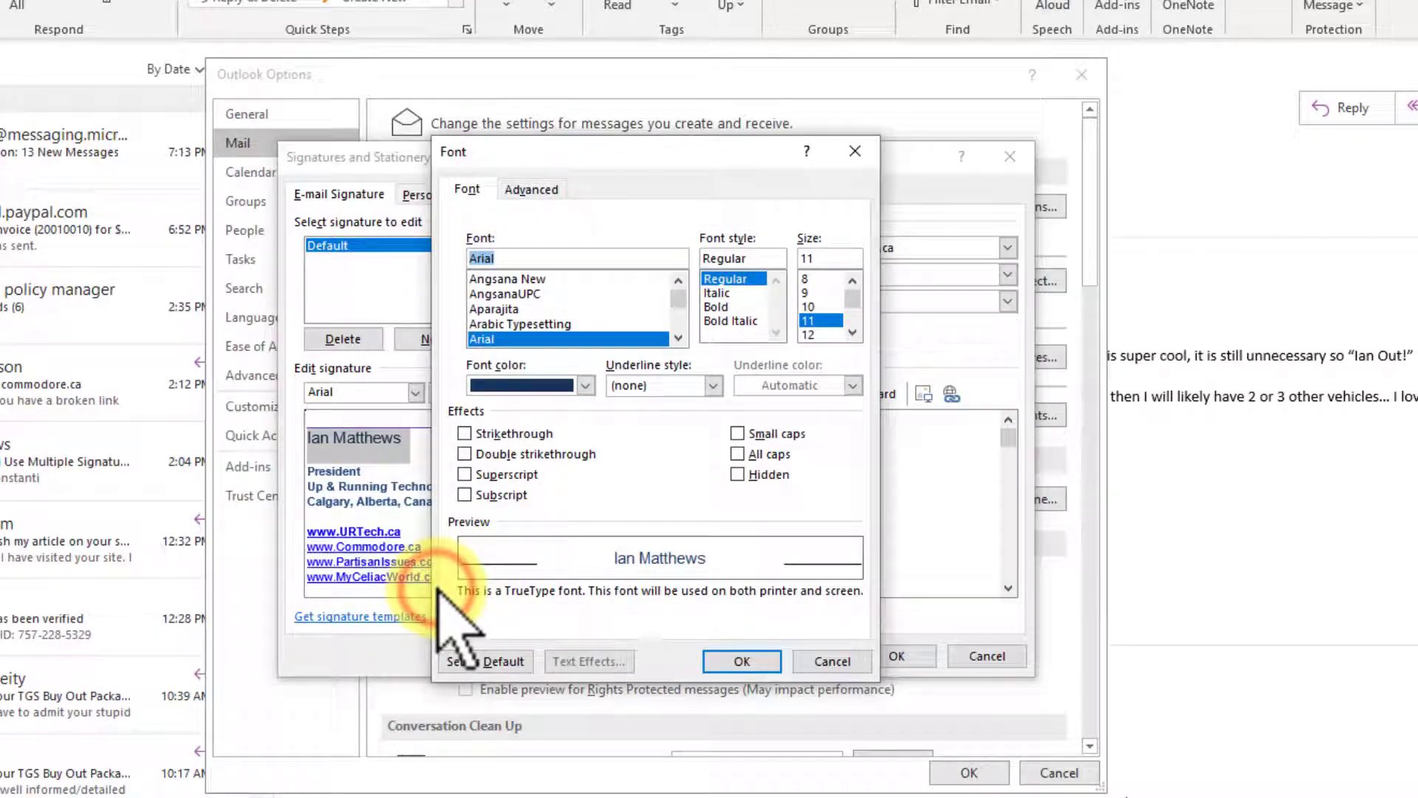
left_click(533, 189)
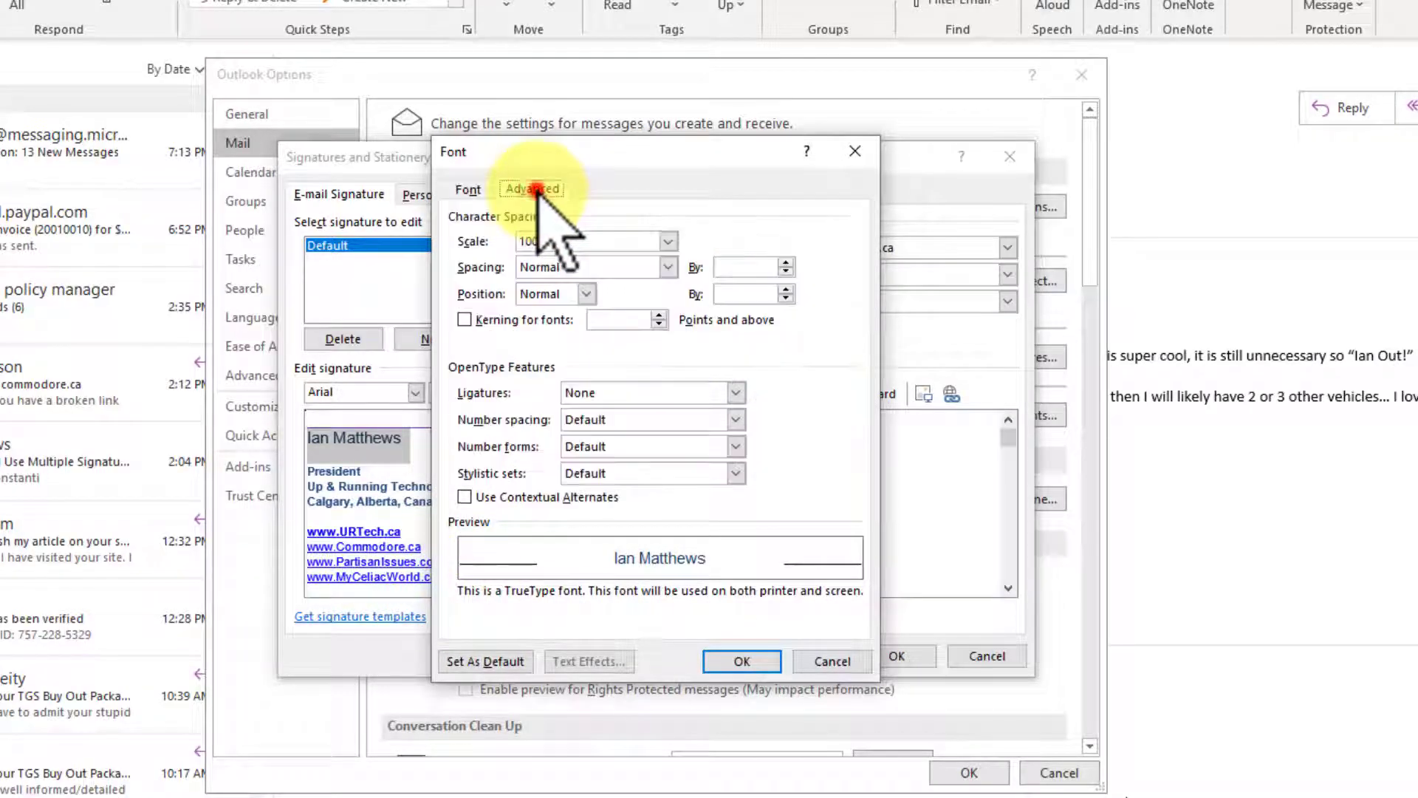
left_click(467, 189)
left_click(836, 651)
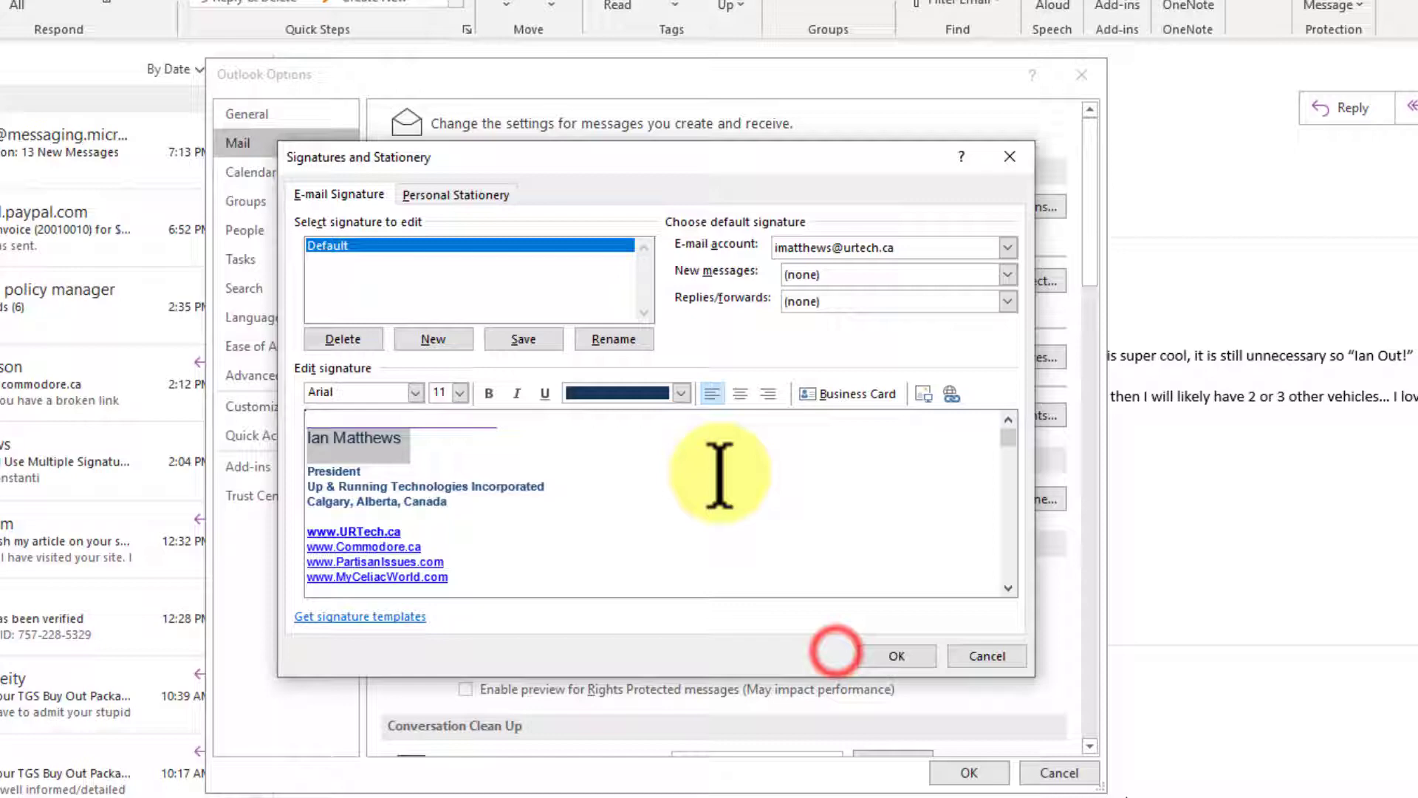
Step: Select the whole signature from the name to the website links and copy it
left_click(721, 468)
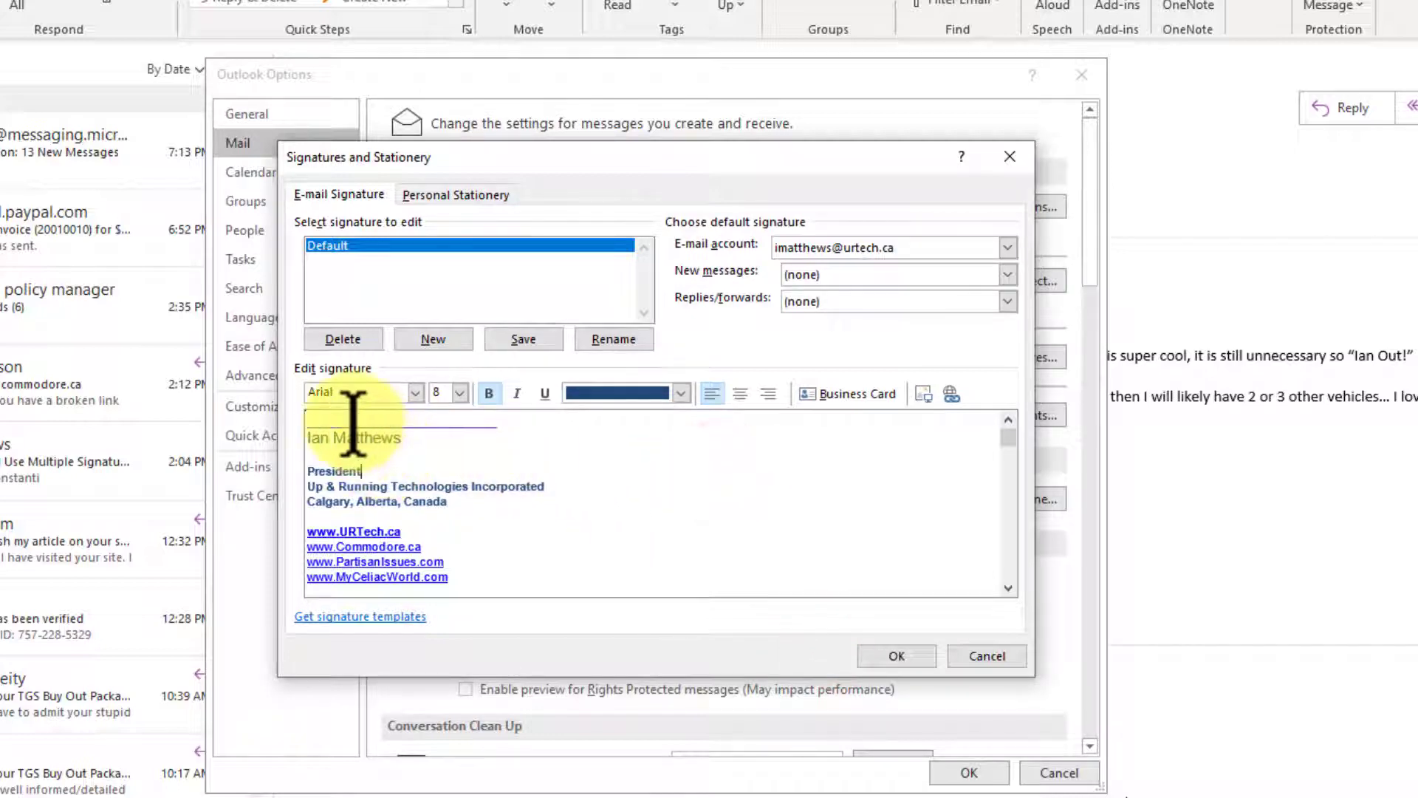
mouse_move(353, 421)
left_mouse_down()
mouse_move(379, 433)
mouse_move(421, 522)
mouse_move(547, 545)
left_mouse_up()
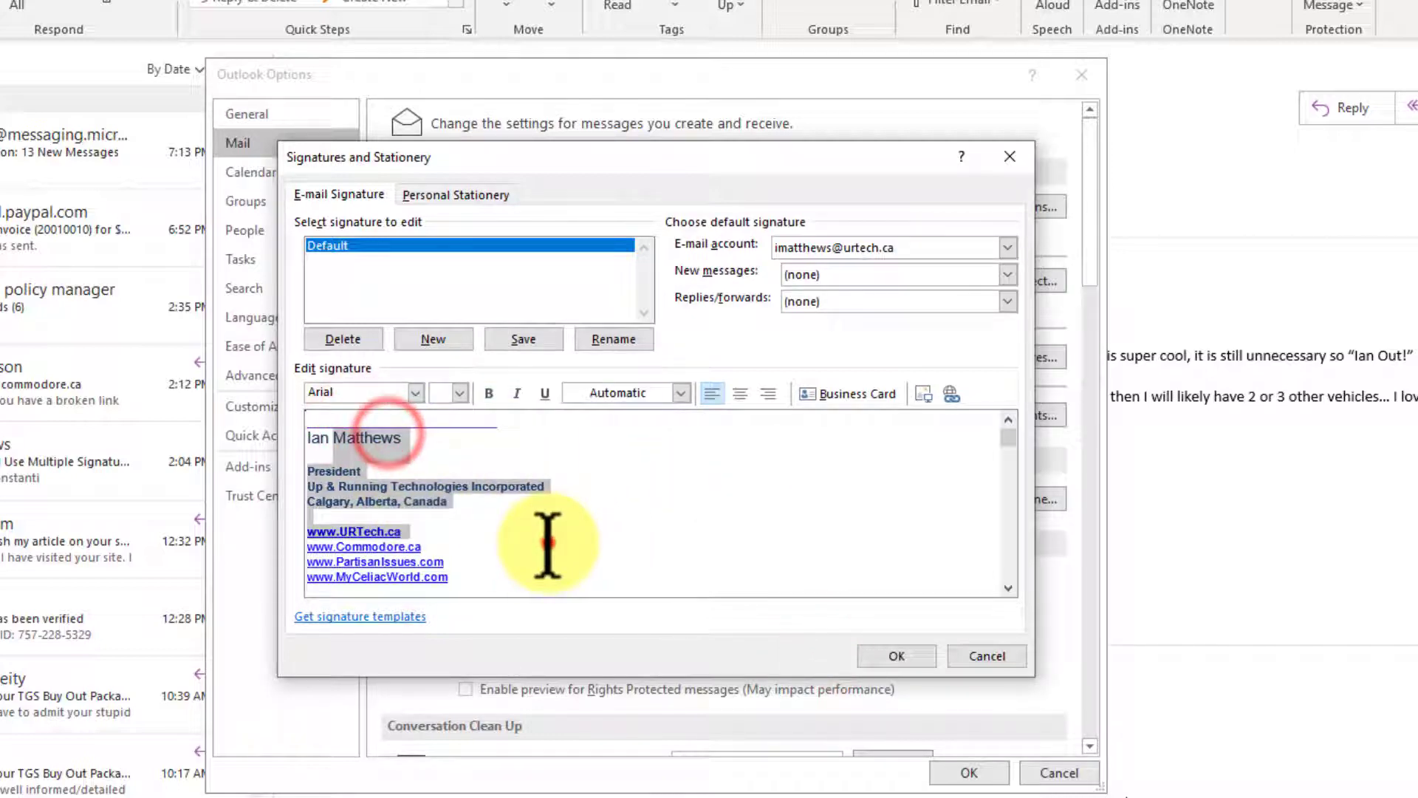
left_click(548, 542)
left_click(547, 543)
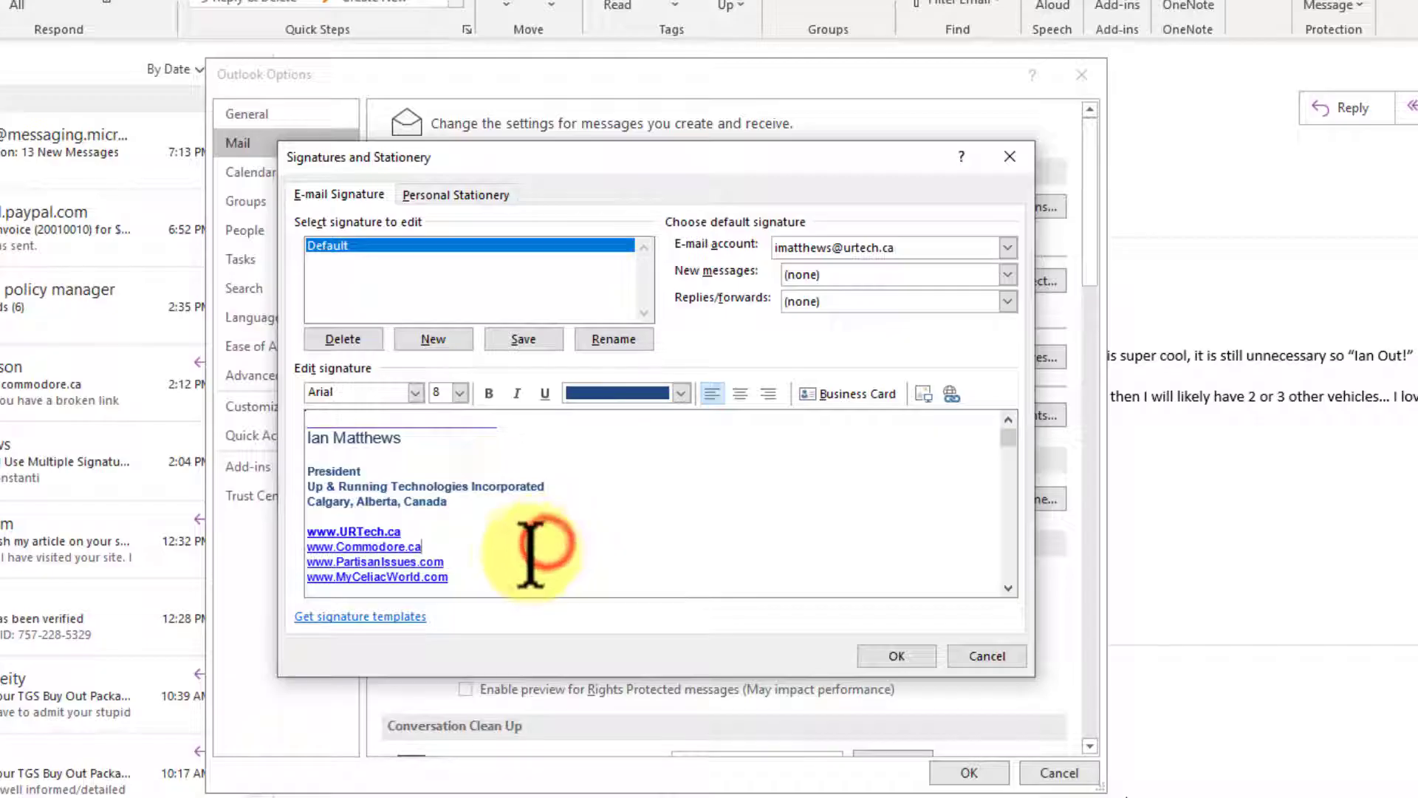
mouse_move(478, 573)
left_mouse_down()
mouse_move(247, 380)
mouse_move(364, 405)
left_mouse_up()
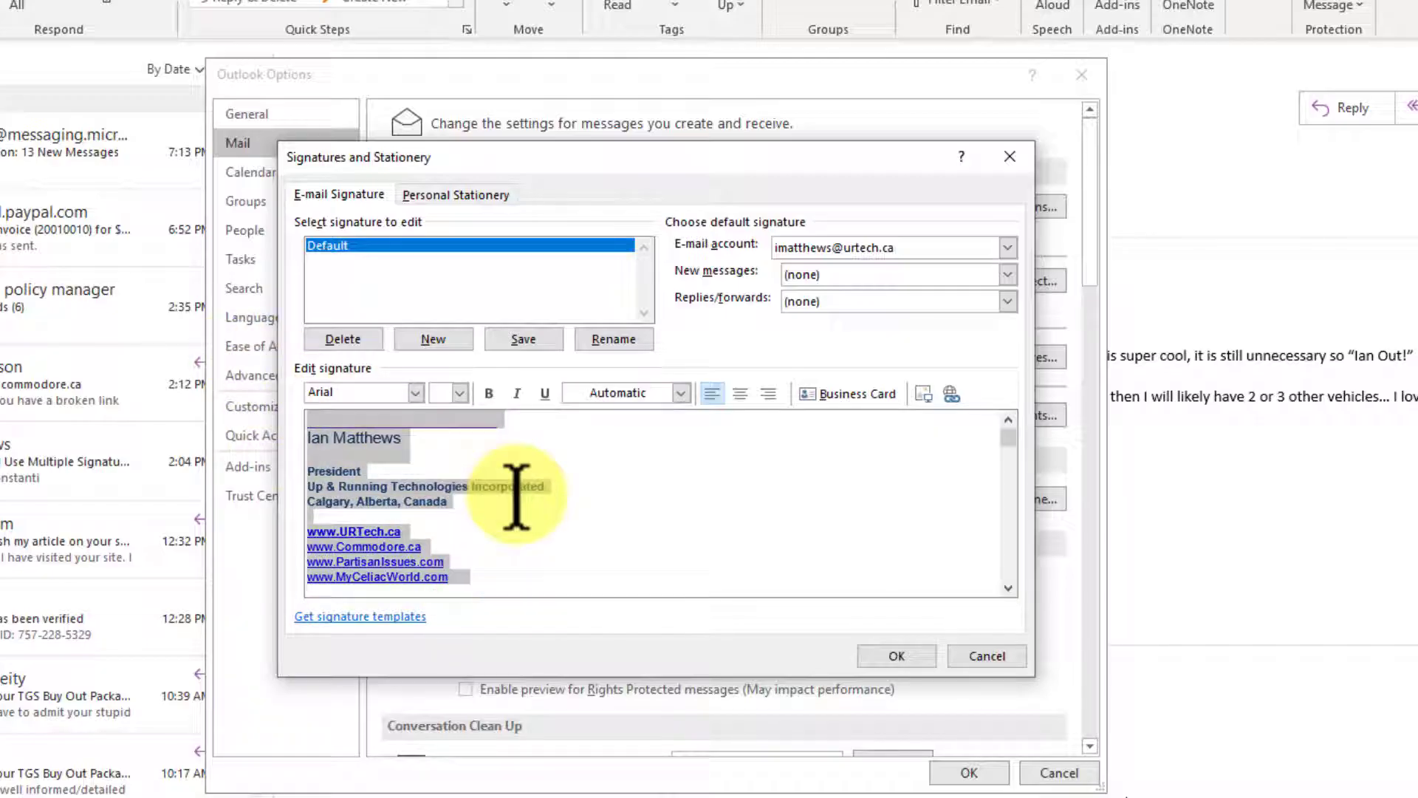
left_click(517, 494)
mouse_move(474, 575)
left_mouse_down()
mouse_move(380, 379)
mouse_move(370, 434)
mouse_move(356, 436)
left_mouse_up()
right_click(356, 437)
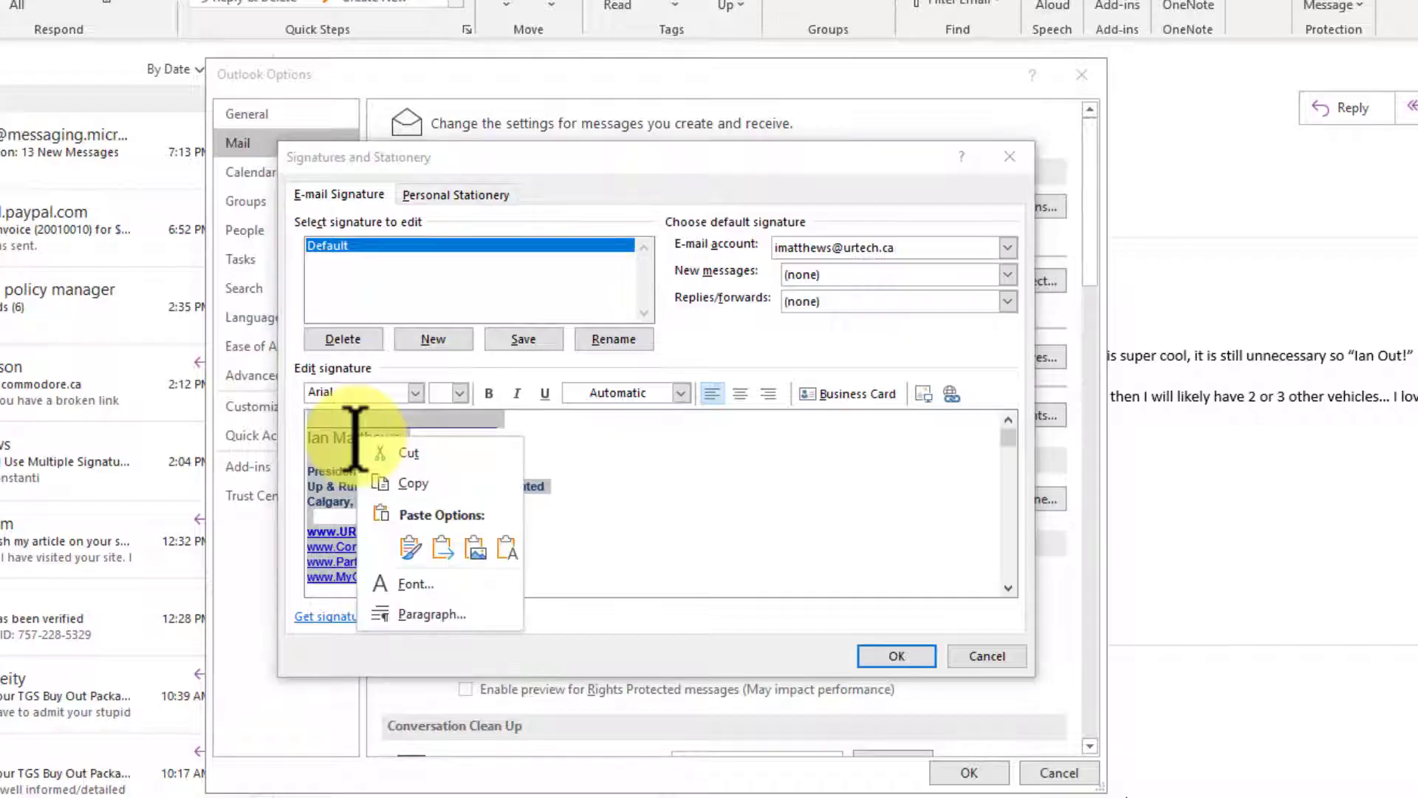
left_click(410, 482)
left_click(607, 452)
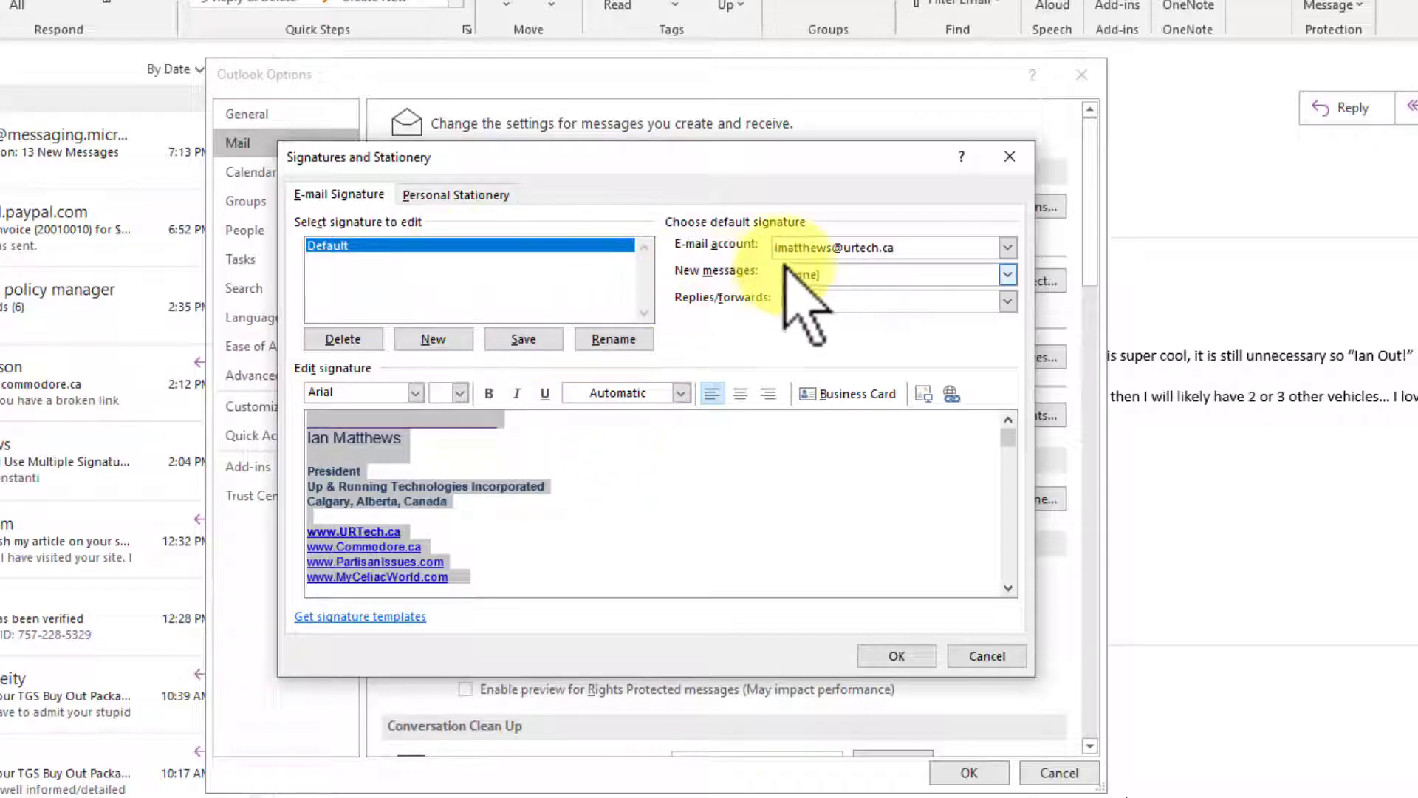
Step: Set both the New messages and Replies/forwards signatures to Default
left_click(801, 275)
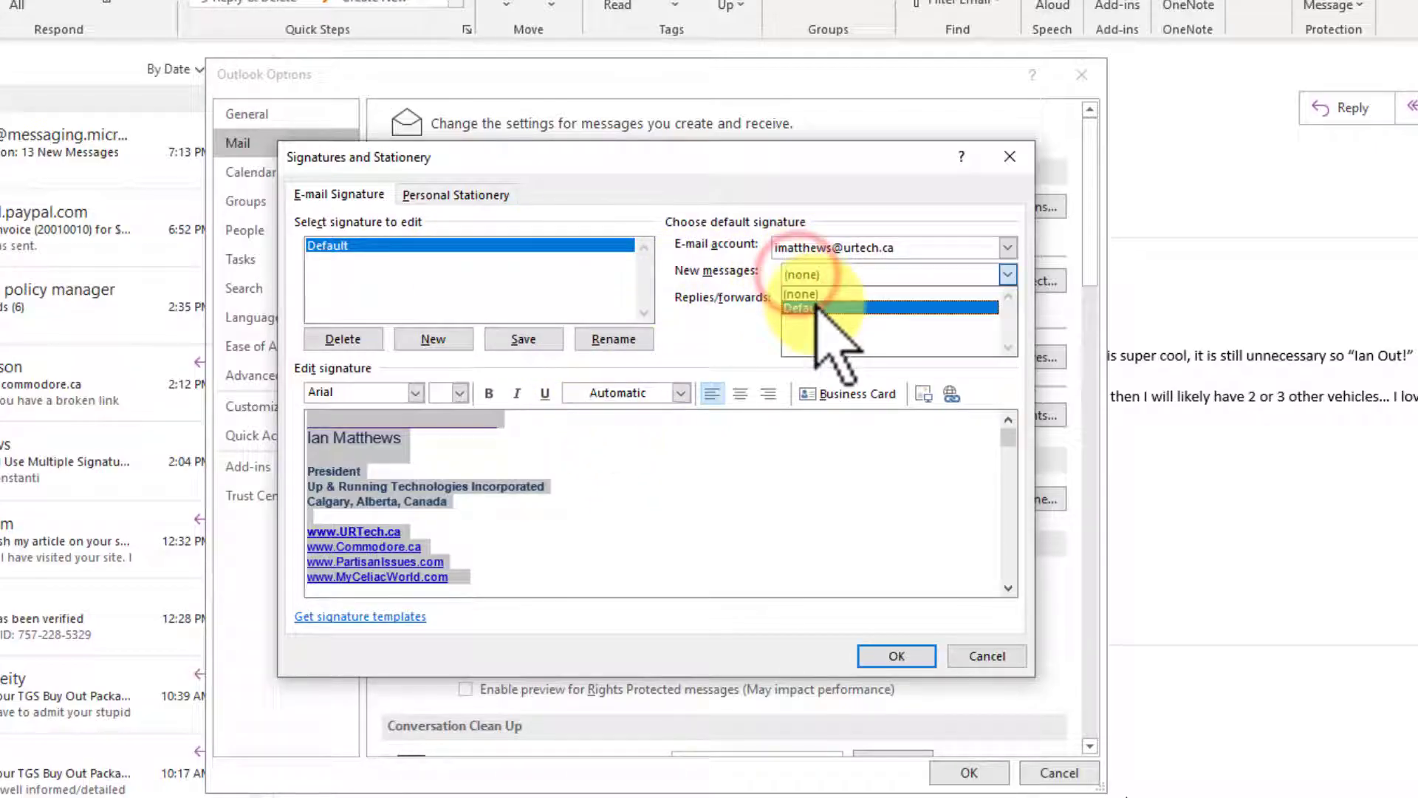
left_click(809, 301)
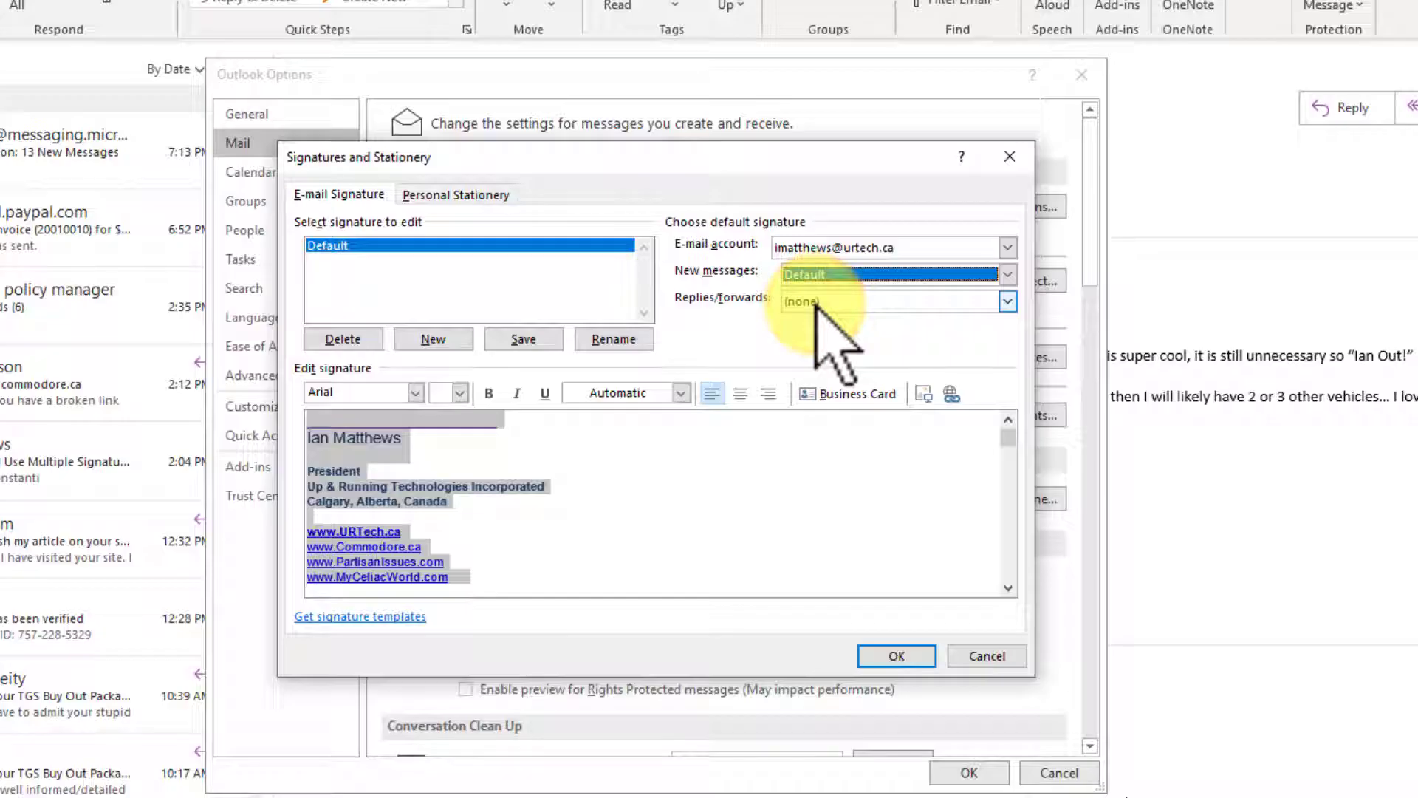
left_click(814, 300)
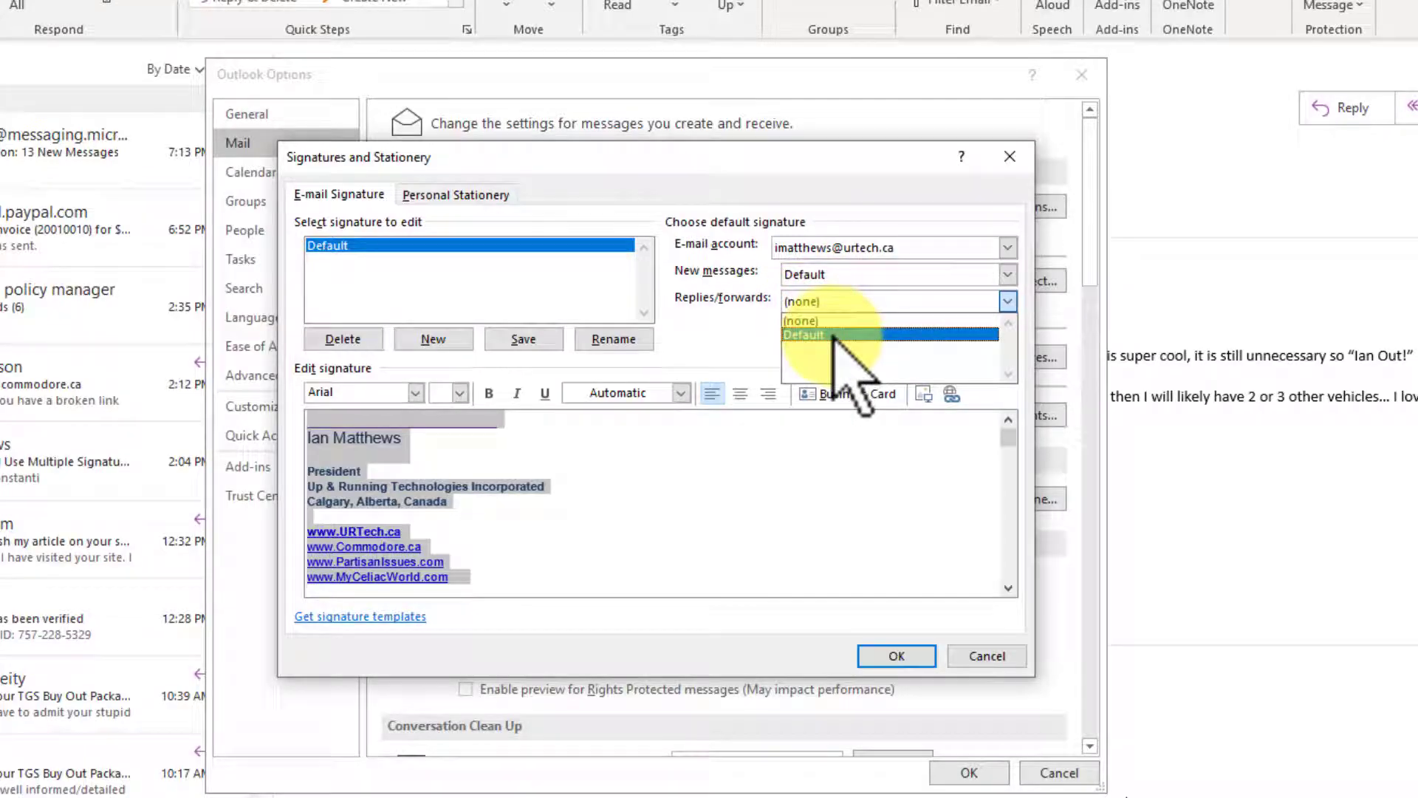
left_click(912, 336)
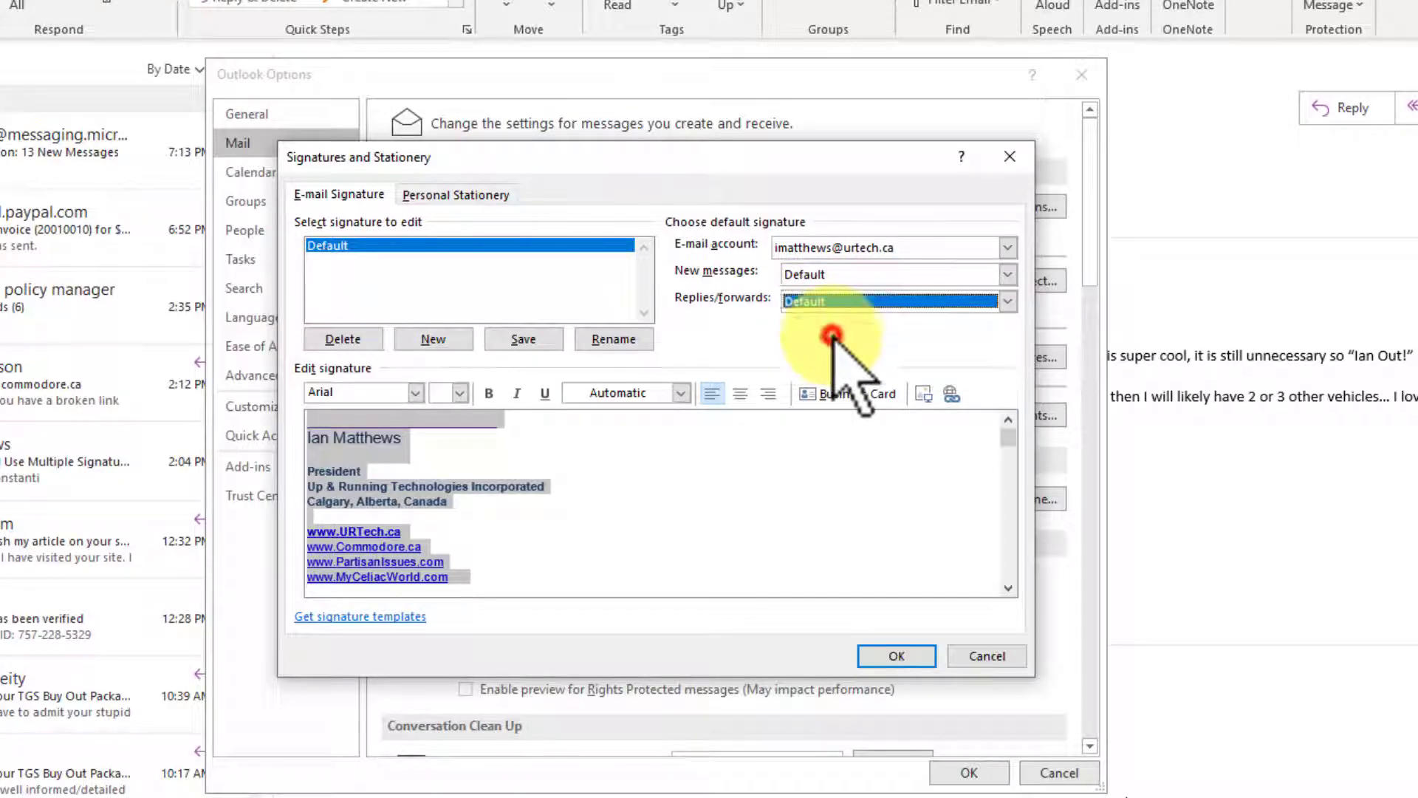
left_click(406, 441)
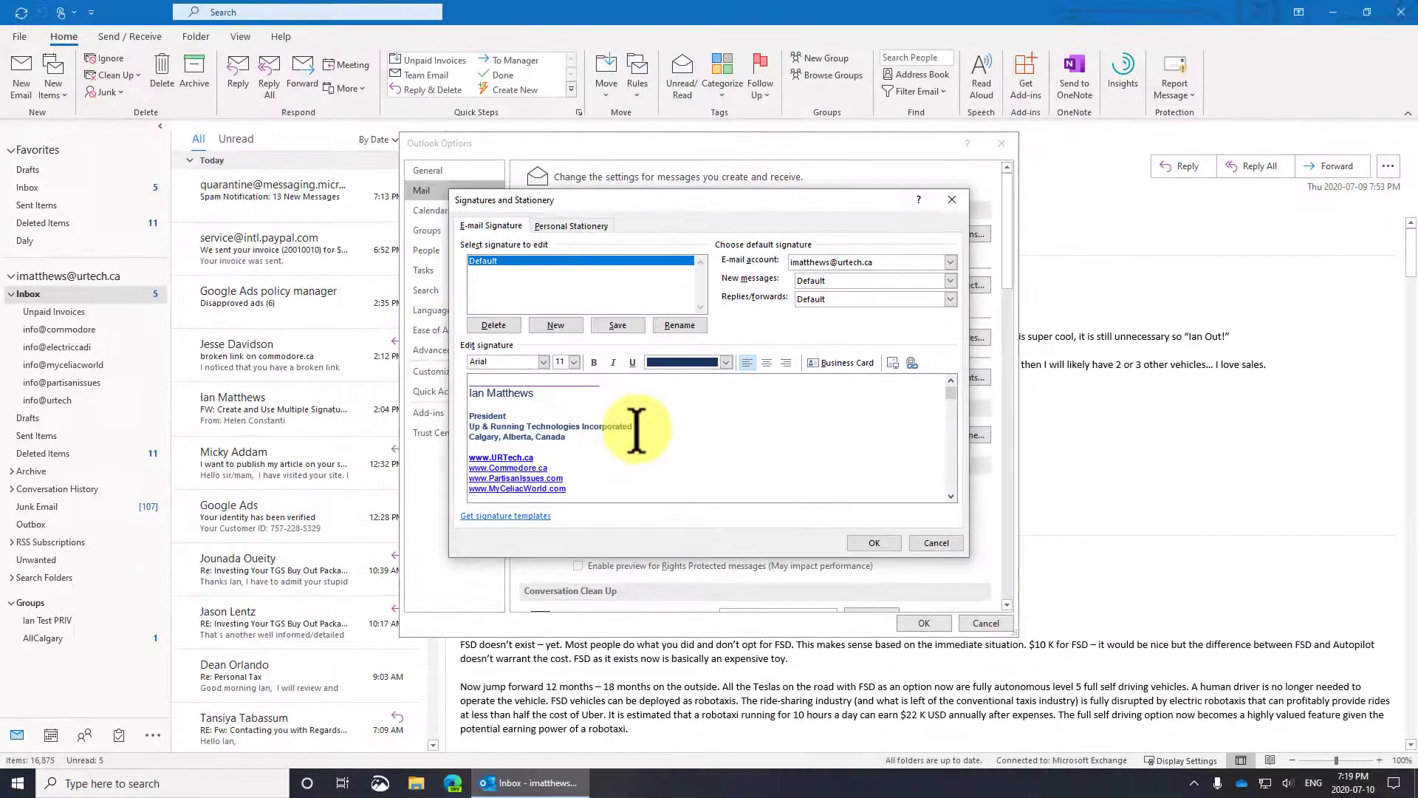
Step: Save the signature settings and verify a new email automatically includes the Default signature
left_click(874, 543)
left_click(925, 623)
left_click(26, 70)
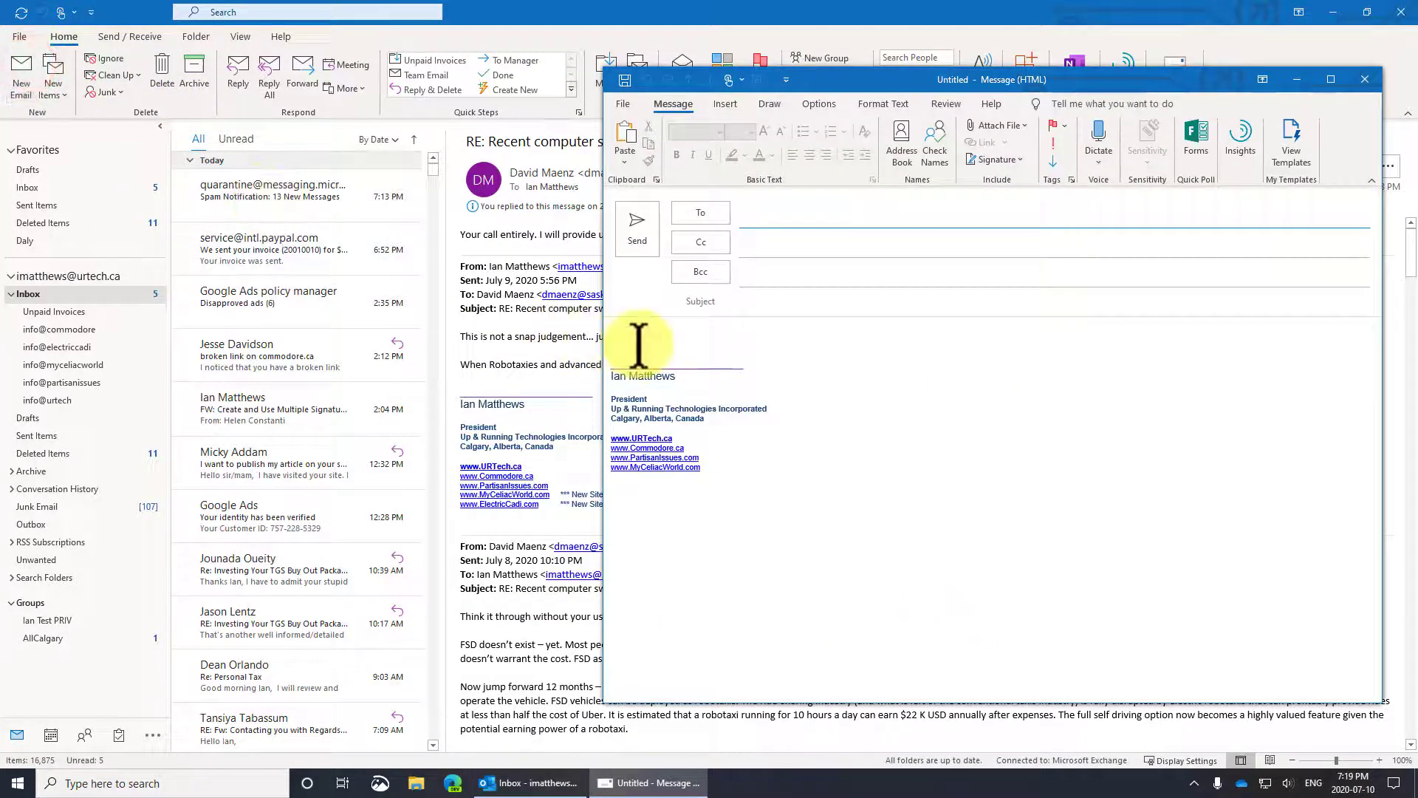
left_click(639, 344)
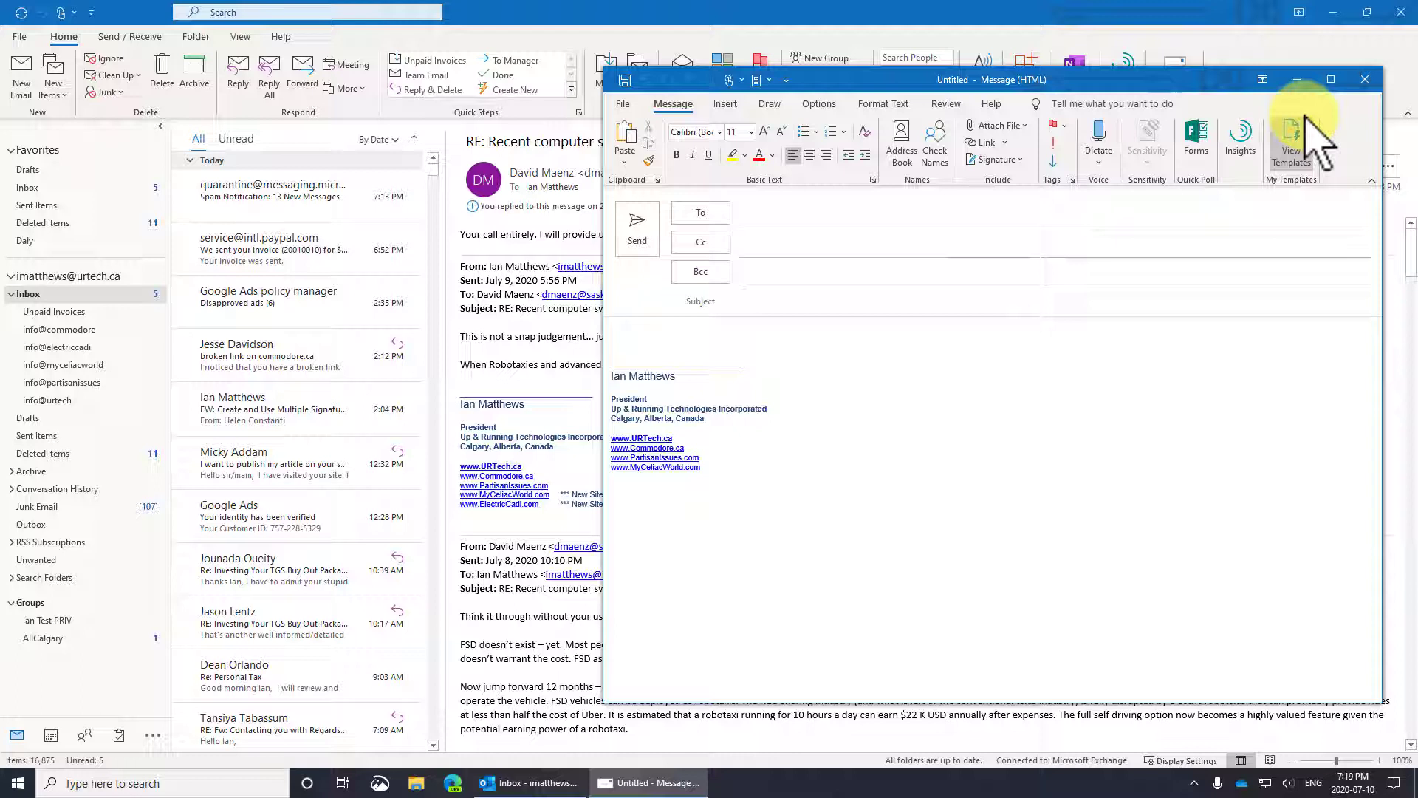
left_click(1364, 79)
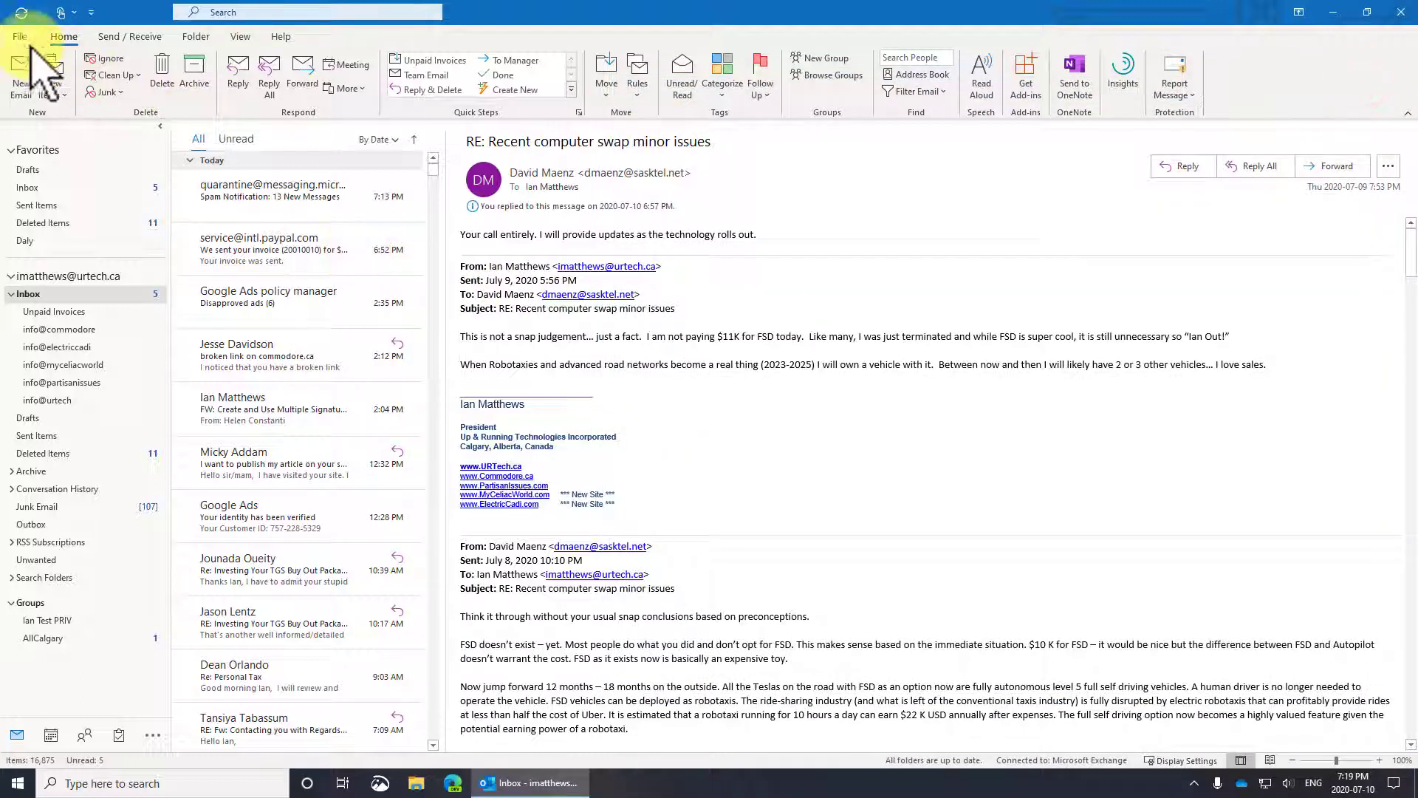
left_click(24, 37)
Step: From Mail options open Signatures and start a new signature named Director-ooooo
left_click(45, 294)
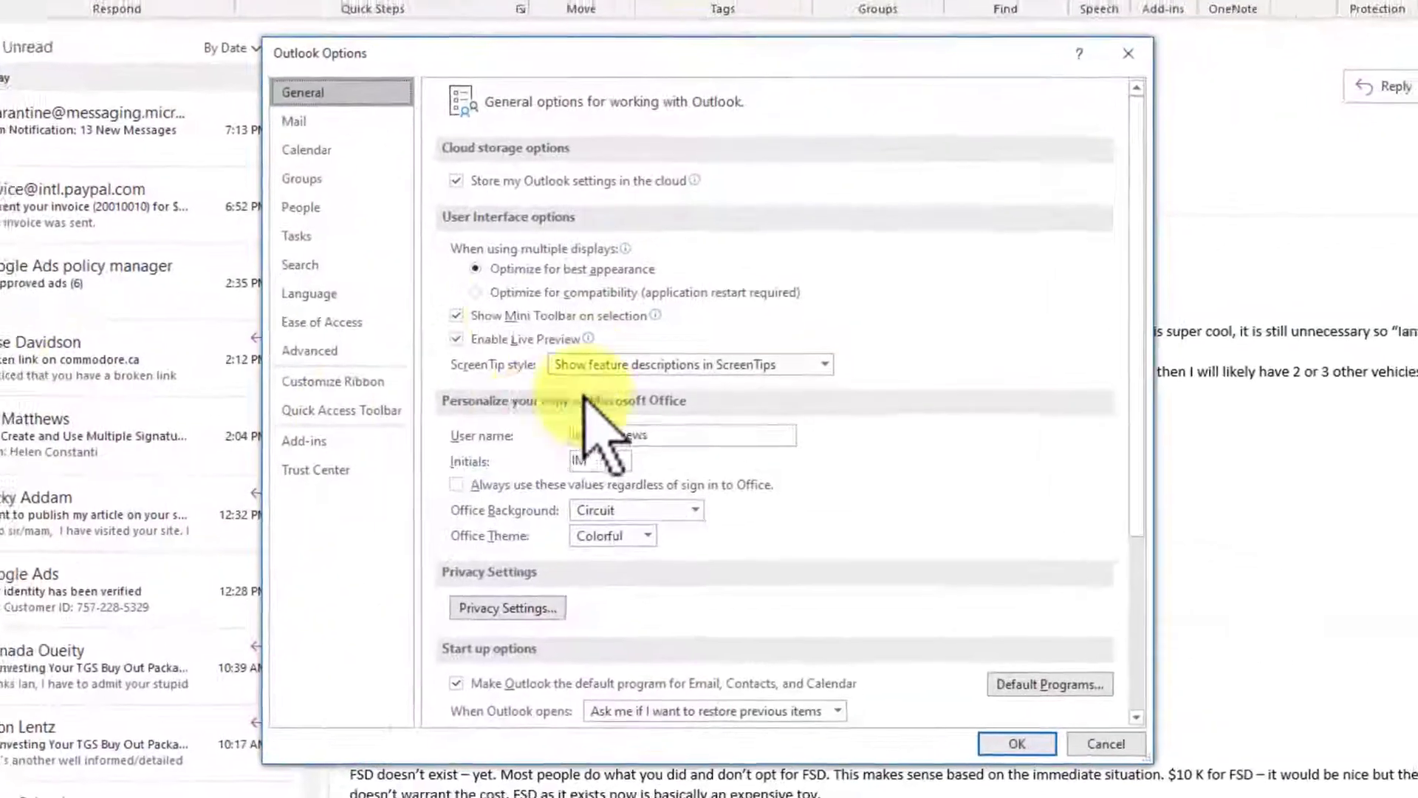
left_click(294, 121)
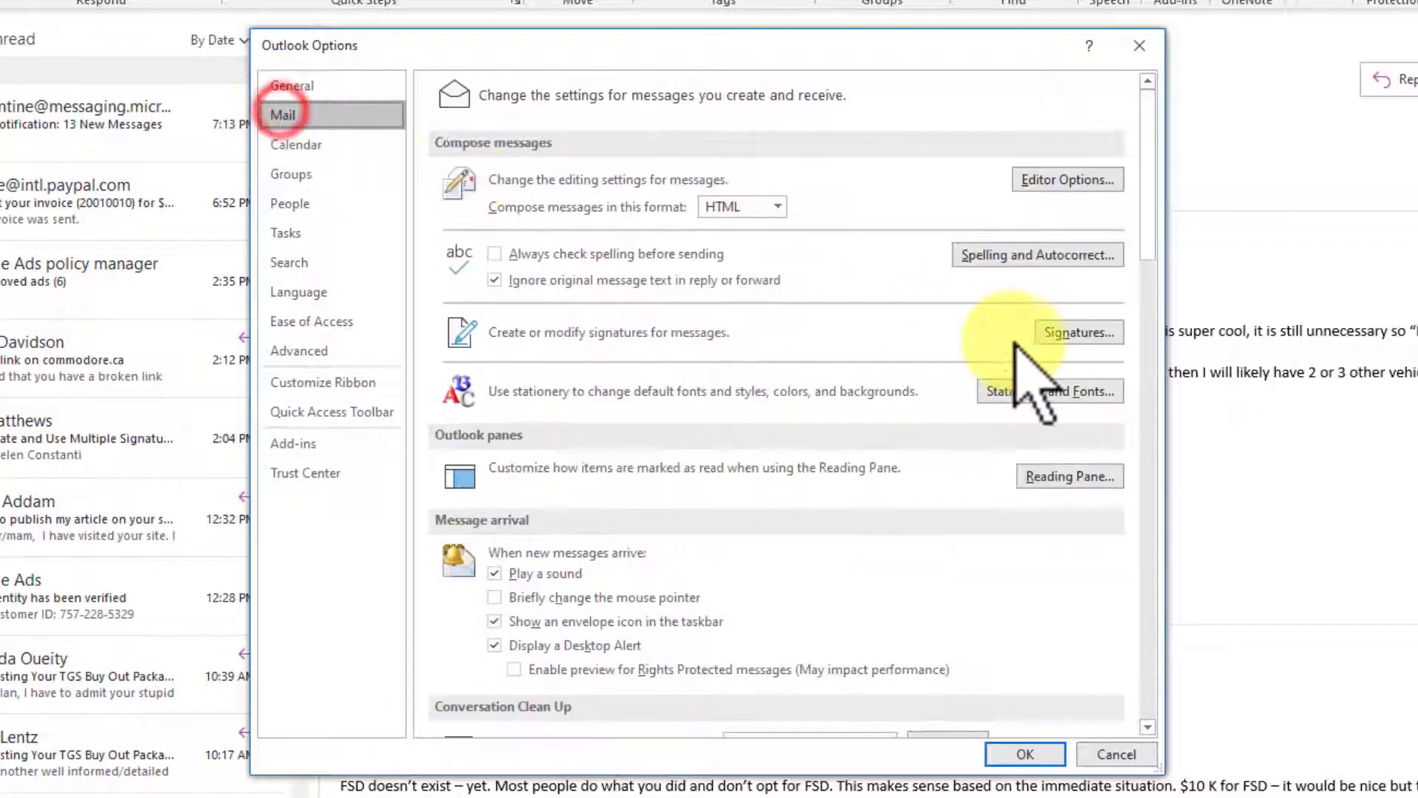
left_click(1050, 330)
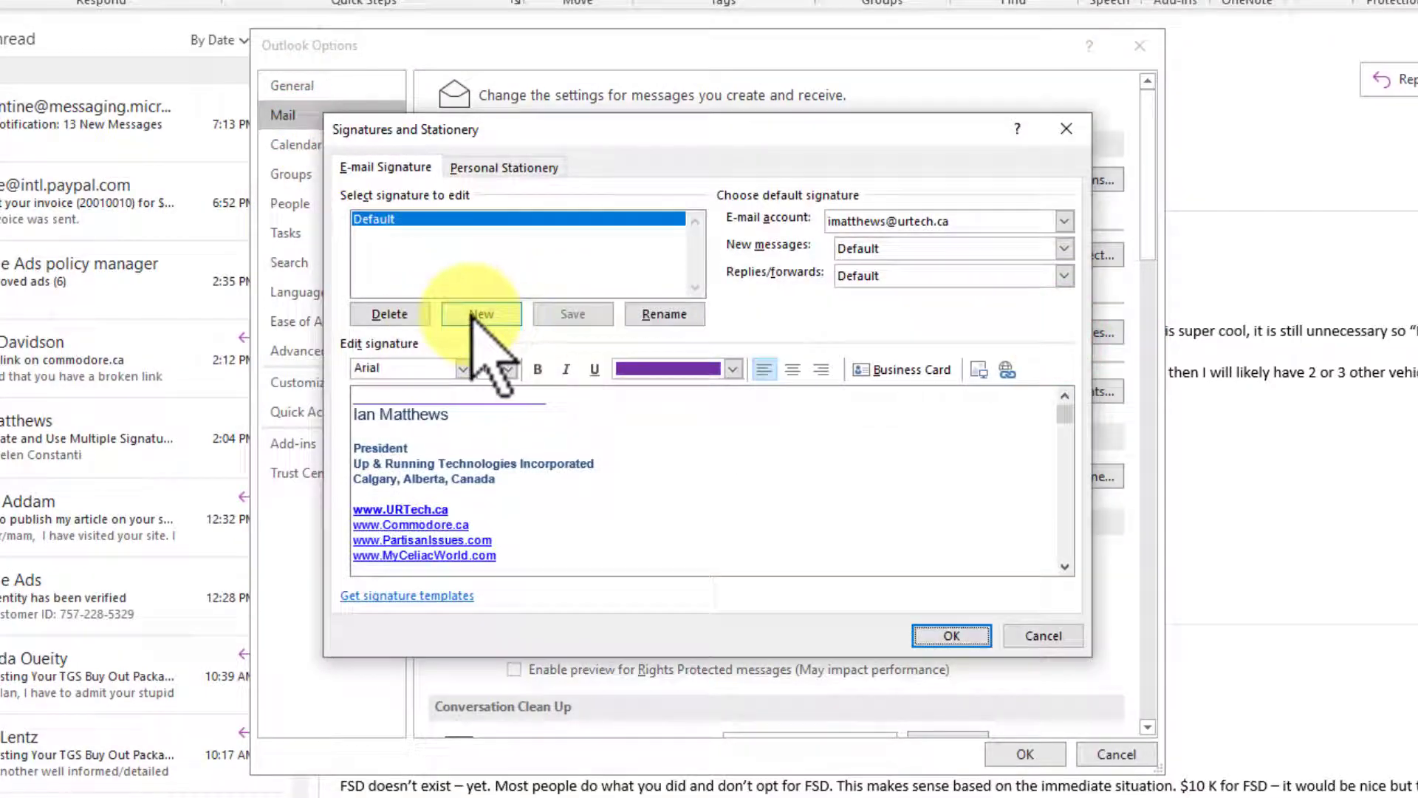
left_click(483, 314)
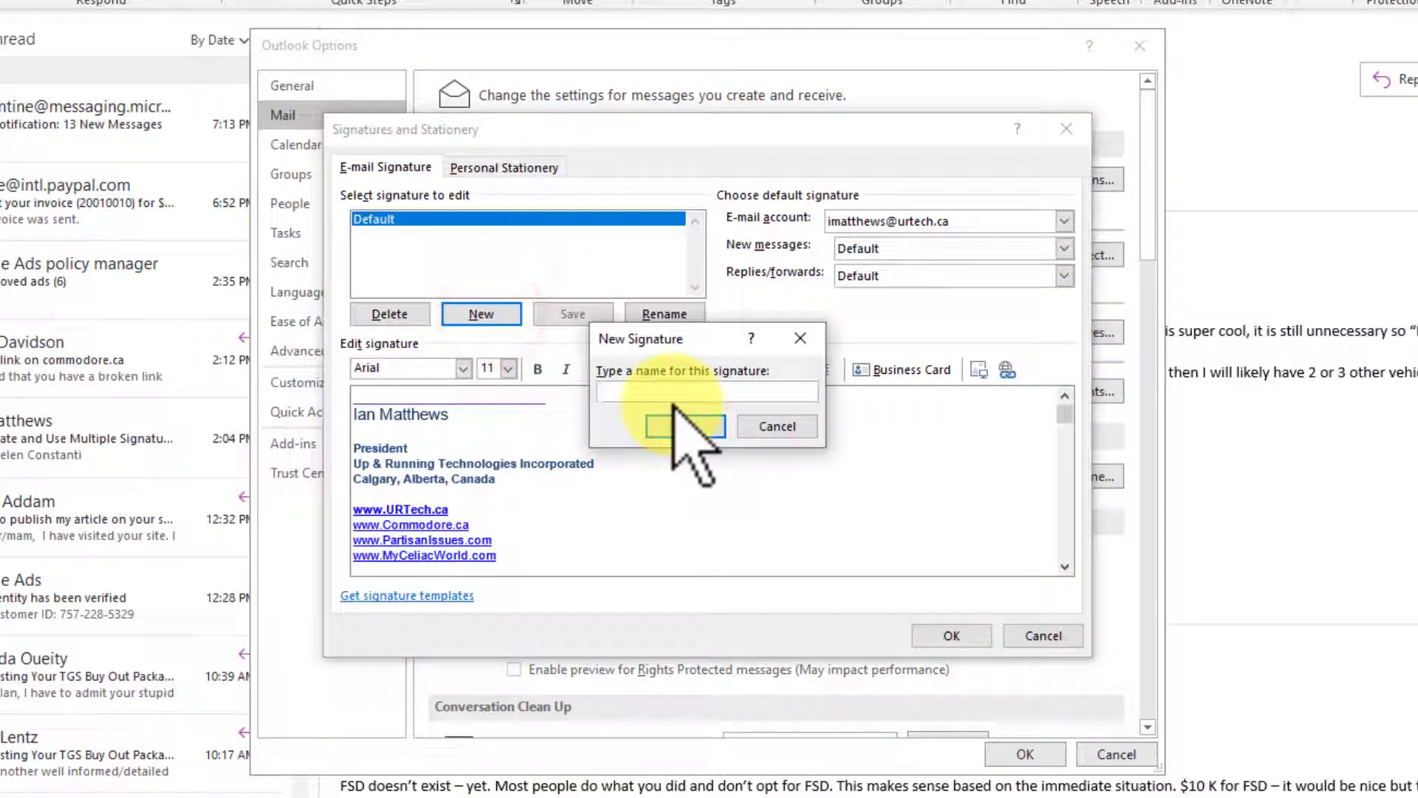
type("Dire")
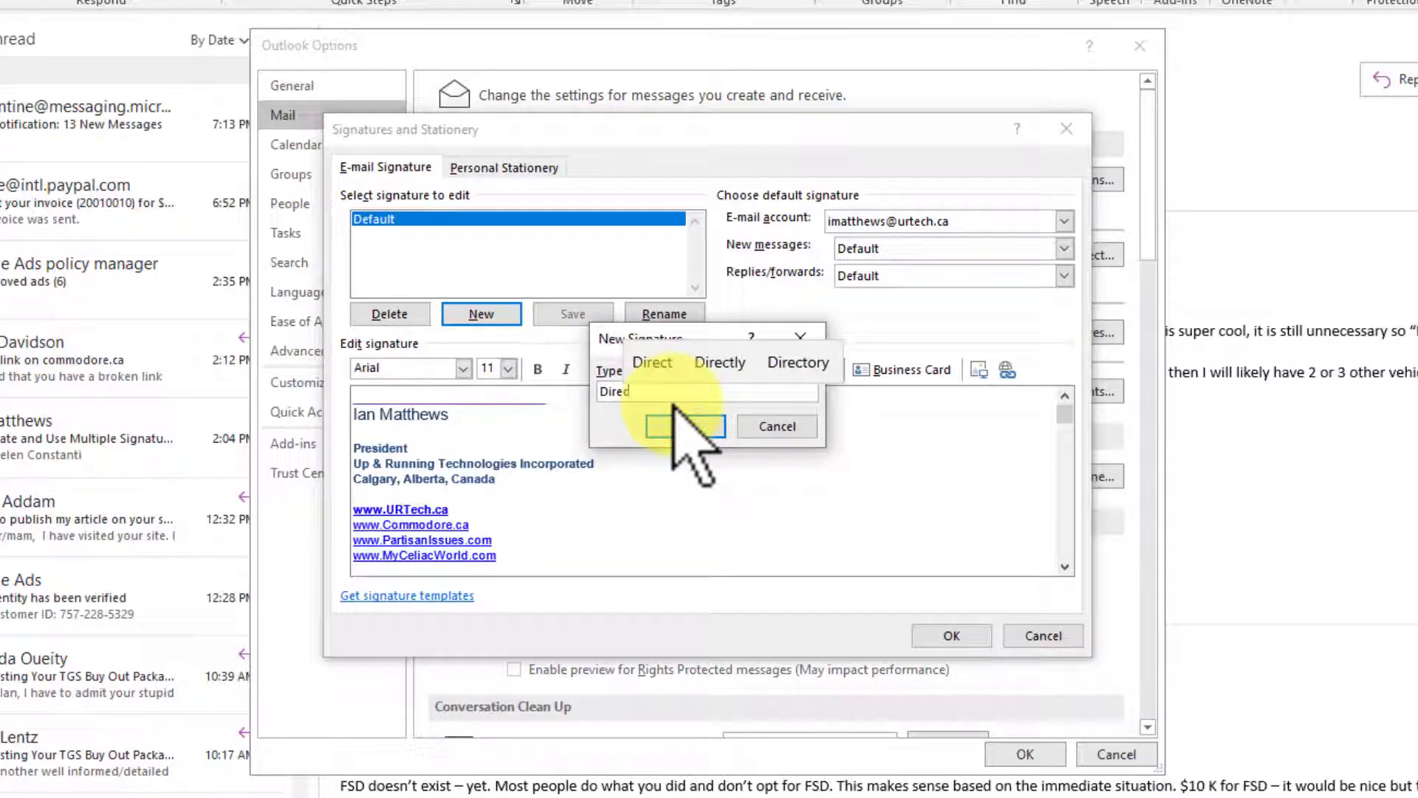
type("ctor")
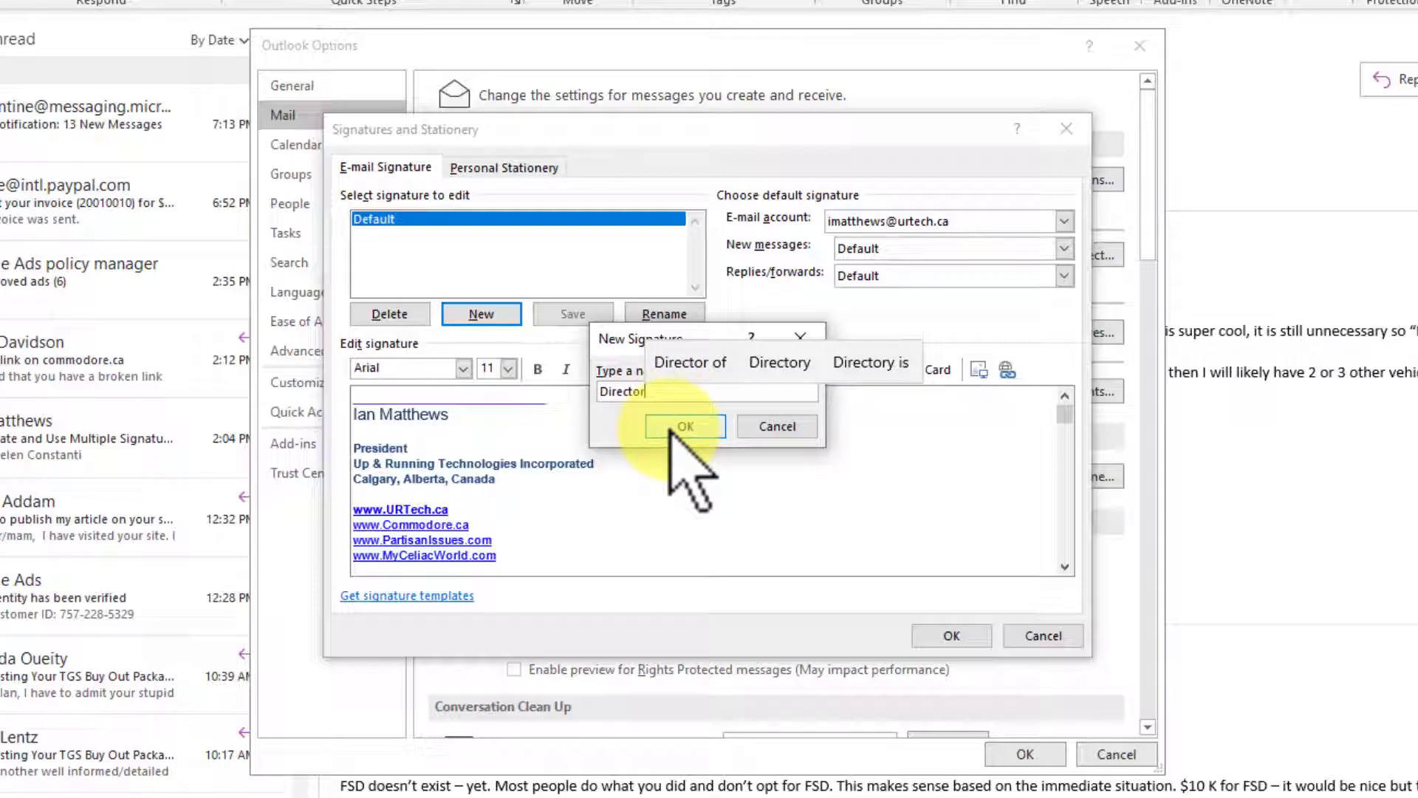
type("-")
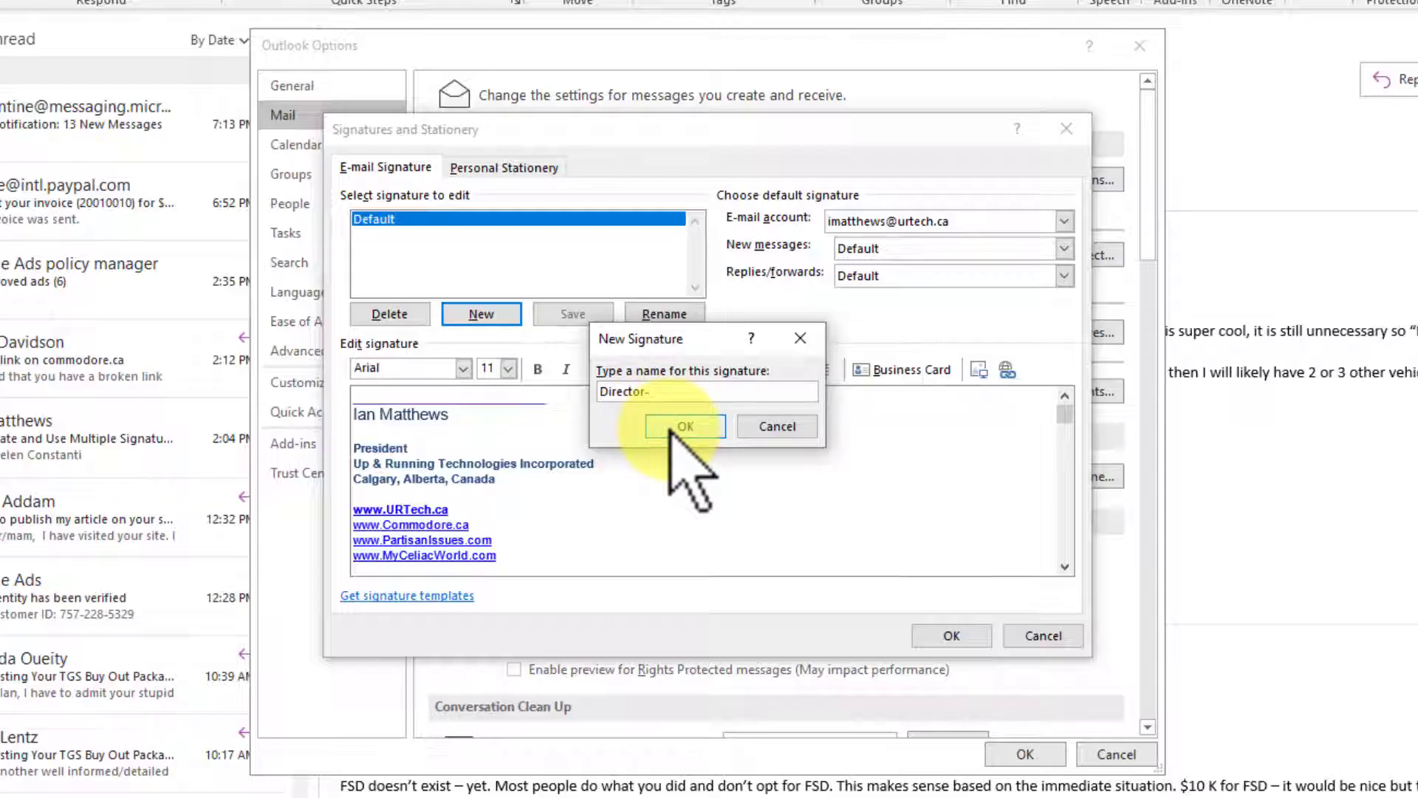
type("oooooo")
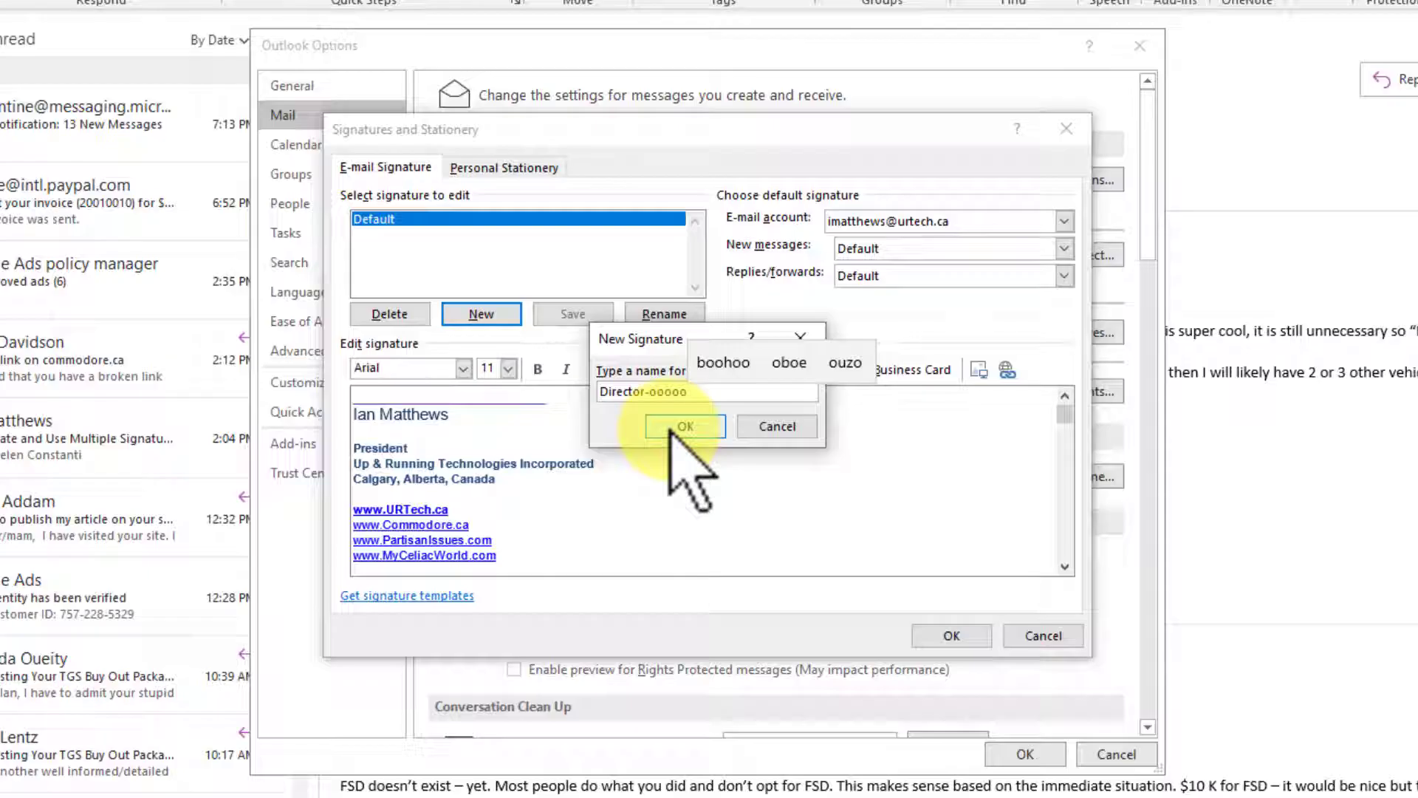
Step: Confirm the name and paste the copied signature text into the Director-ooooo editor
left_click(686, 426)
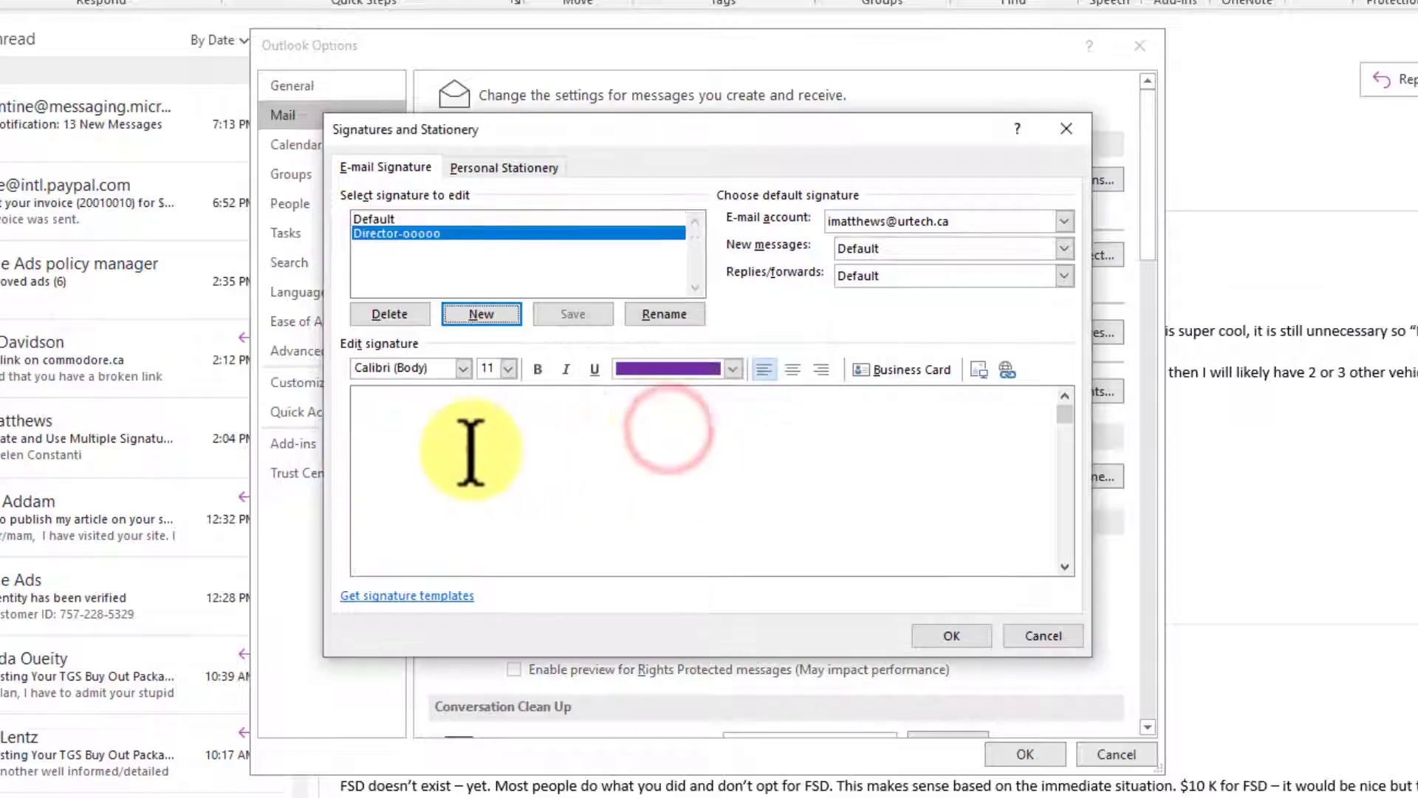
left_click(469, 449)
type("dfgkl/sjdfglsnfdg")
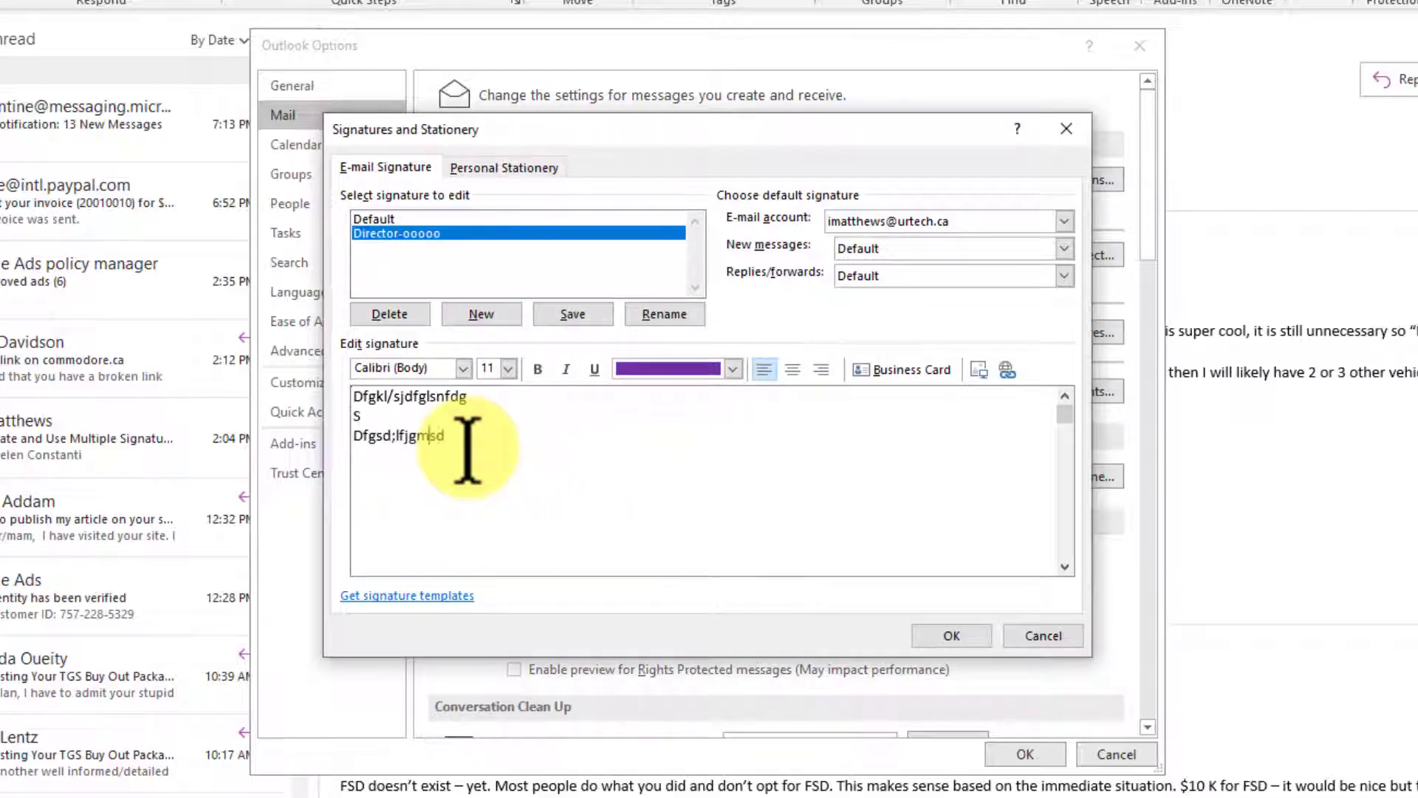
key("BackSpace")
key("BackSpace")
key("BackSpace")
key("BackSpace")
key("BackSpace")
key("BackSpace")
key("BackSpace")
key("BackSpace")
key("BackSpace")
key("BackSpace")
key("BackSpace")
key("BackSpace")
key("BackSpace")
key("BackSpace")
key("BackSpace")
key("BackSpace")
key("BackSpace")
key("BackSpace")
key("BackSpace")
key("BackSpace")
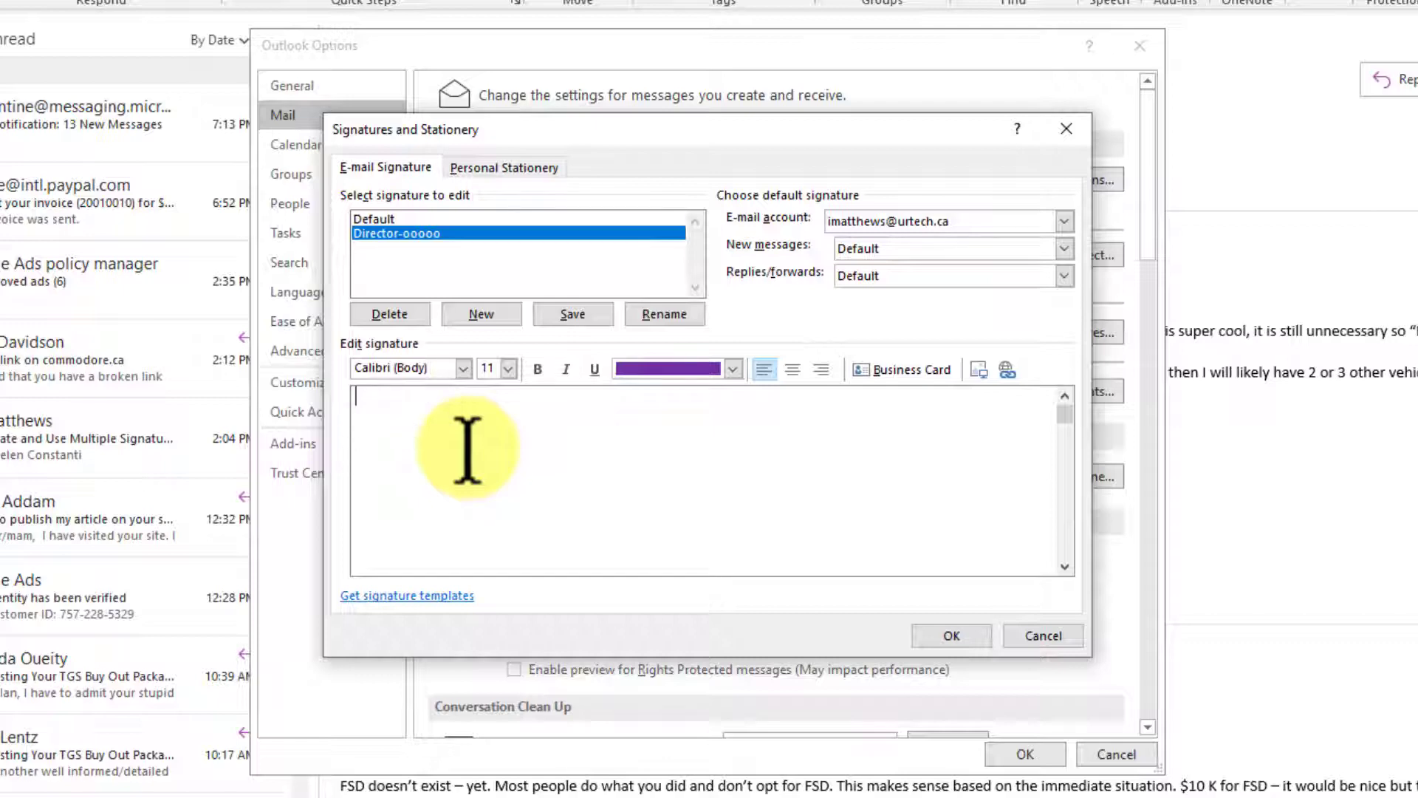
type("President Up & Running Technologies Incorporated Calgary, Alberta, Canada  www.URTech.ca www.Commodore.ca www.PartisanIssues.com www.MyCeliacWorld.com")
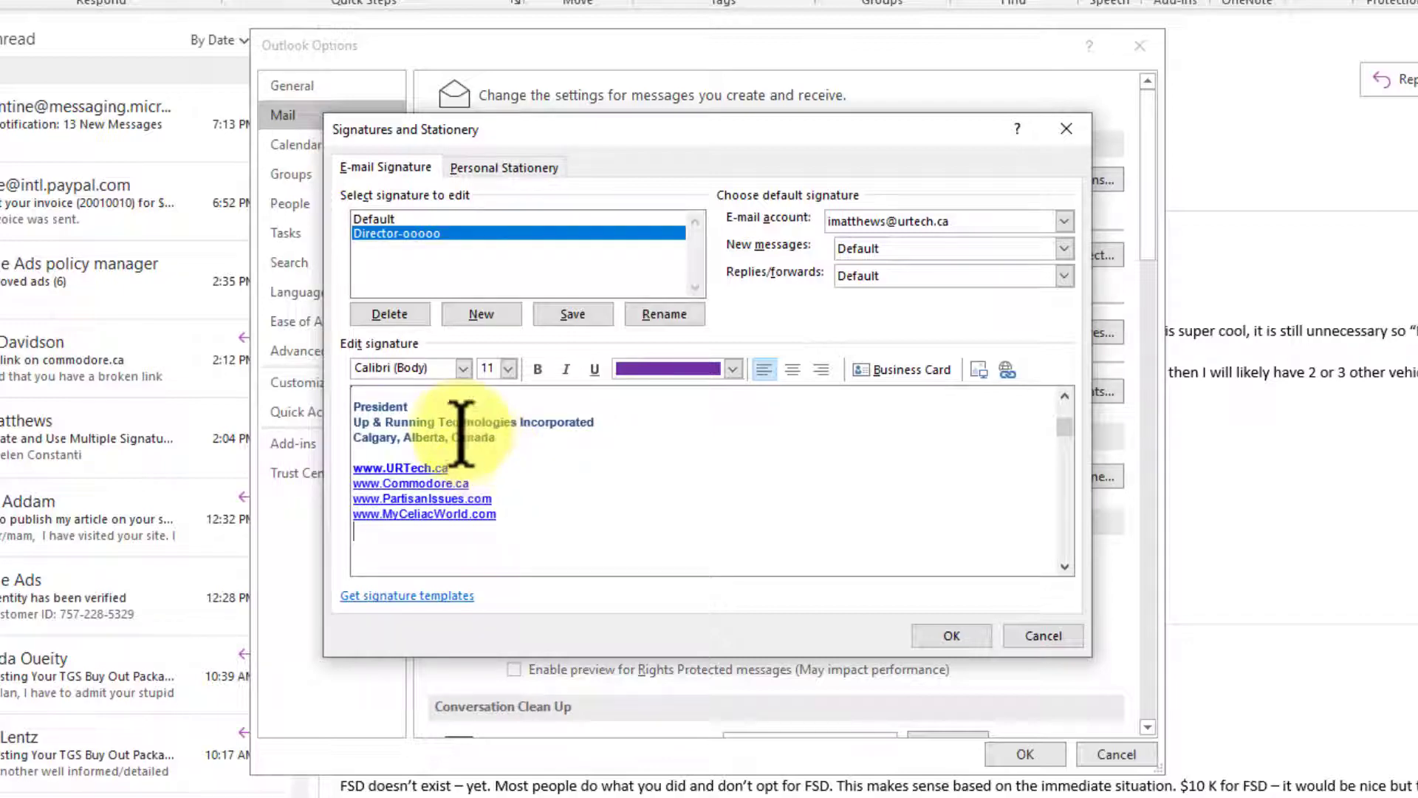
left_click_drag(1064, 427, 1064, 414)
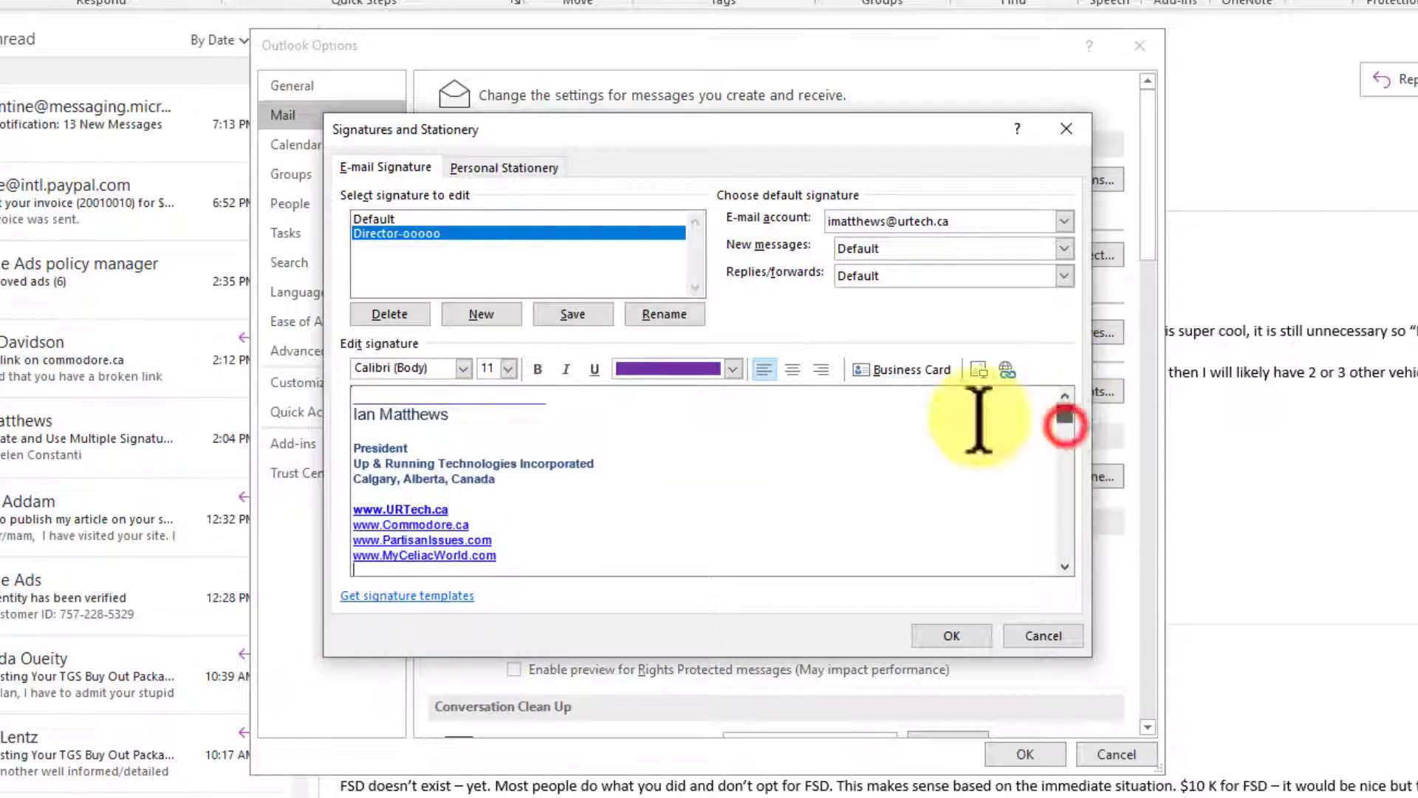
Step: Replace the President title with Director-o-joy and select the new title
left_click(434, 447)
left_click_drag(360, 443, 348, 441)
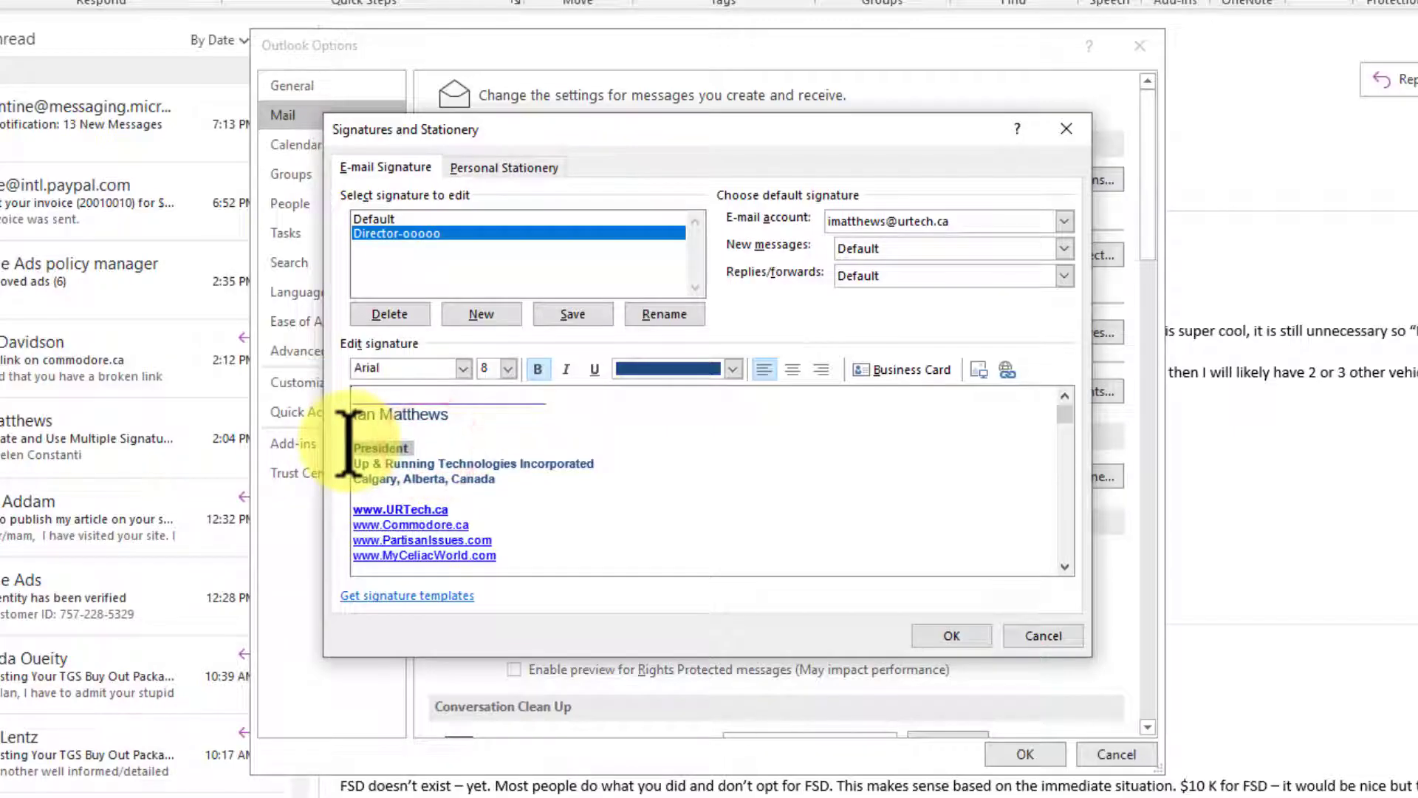
type("Direct")
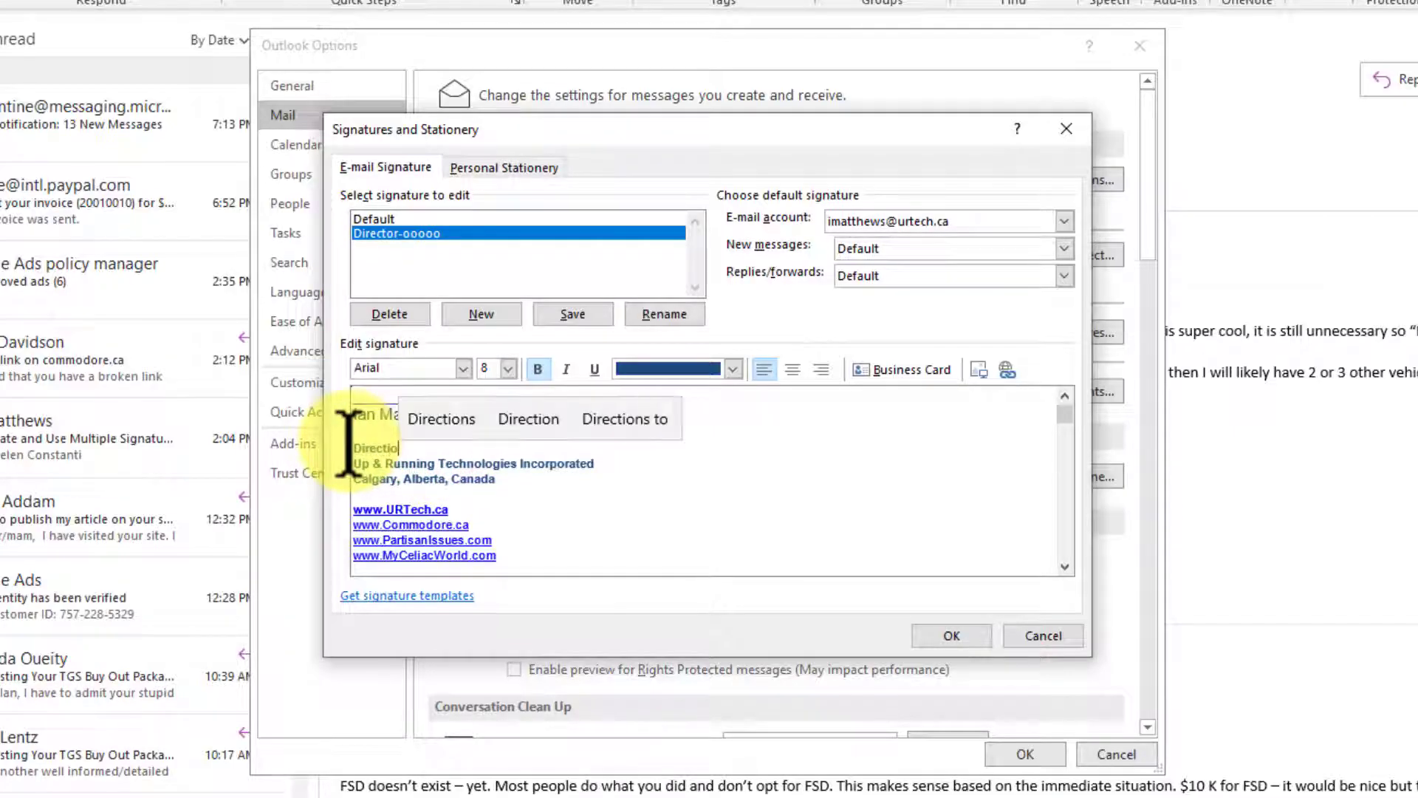
type("or-o-joy")
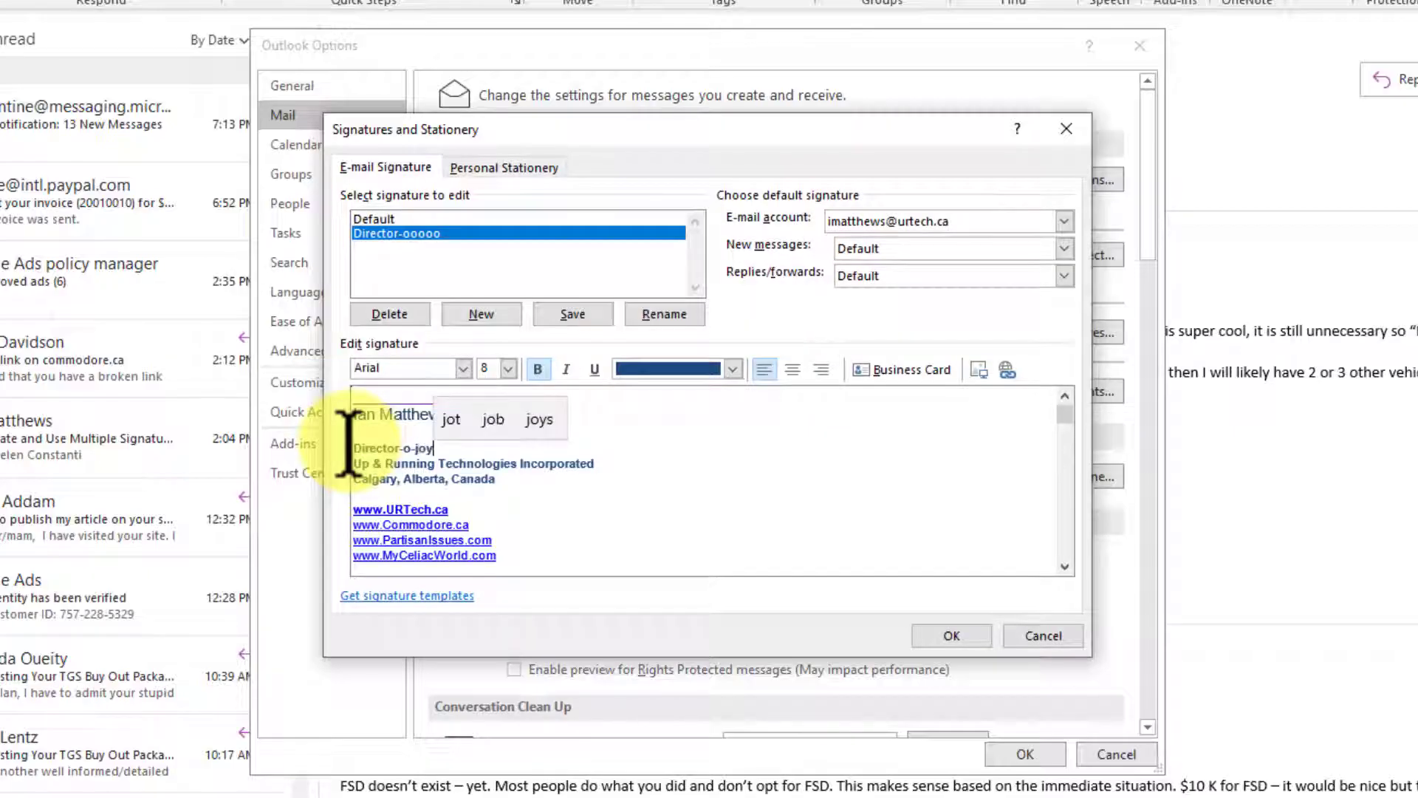
mouse_move(432, 448)
left_mouse_down()
mouse_move(295, 439)
mouse_move(428, 443)
mouse_move(342, 443)
left_mouse_up()
Step: Apply a double strikethrough to the Director-o-joy title in the Font dialog
right_click(377, 444)
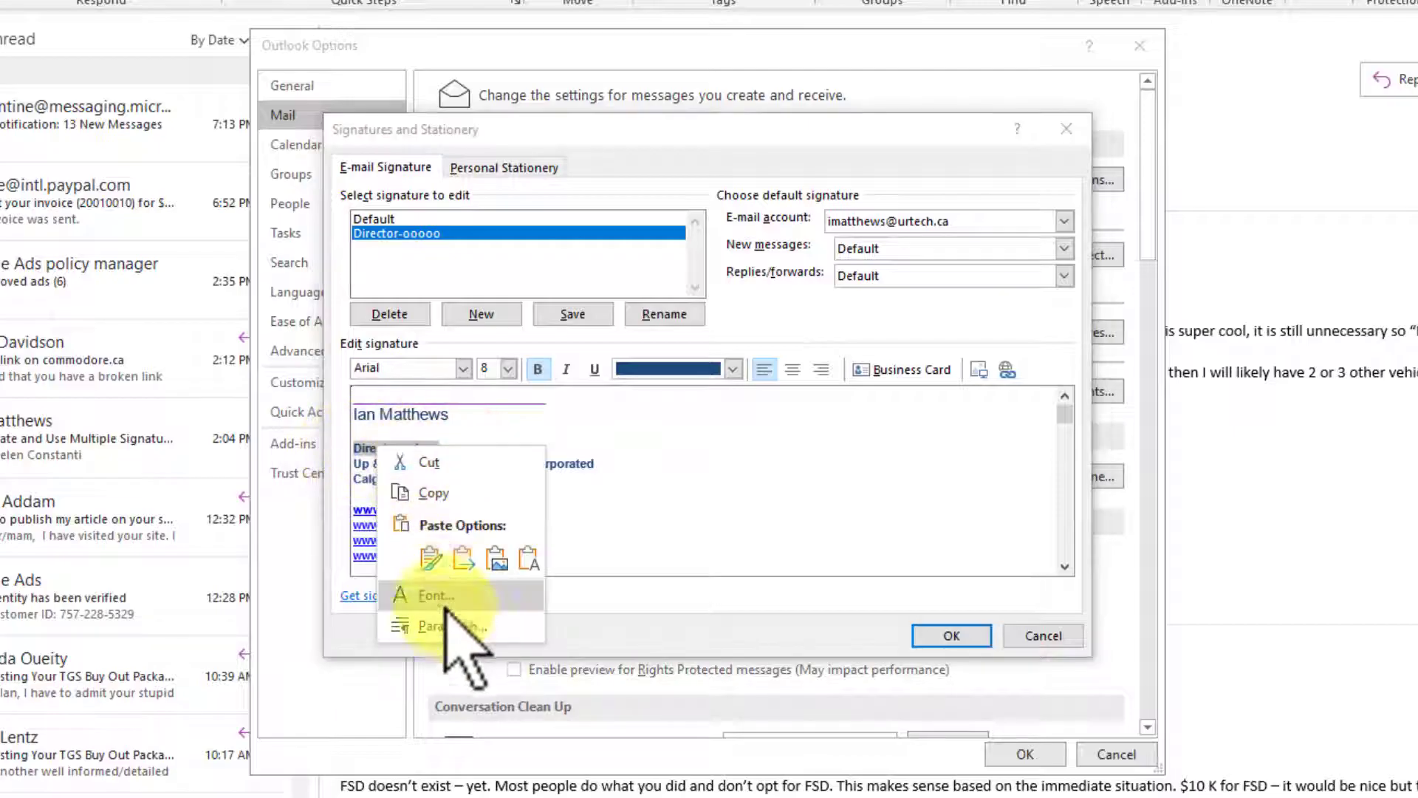
left_click(445, 600)
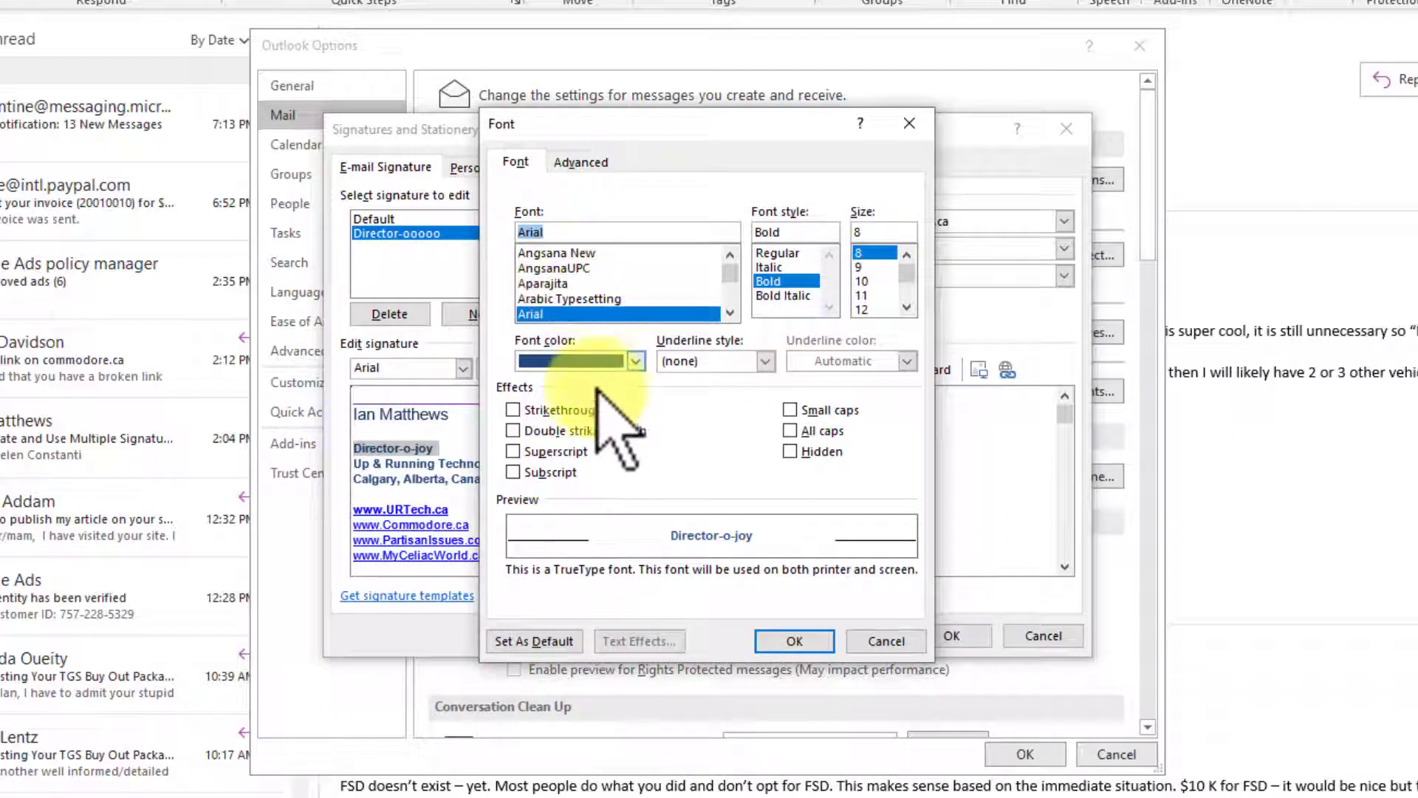
left_click(595, 411)
left_click(596, 431)
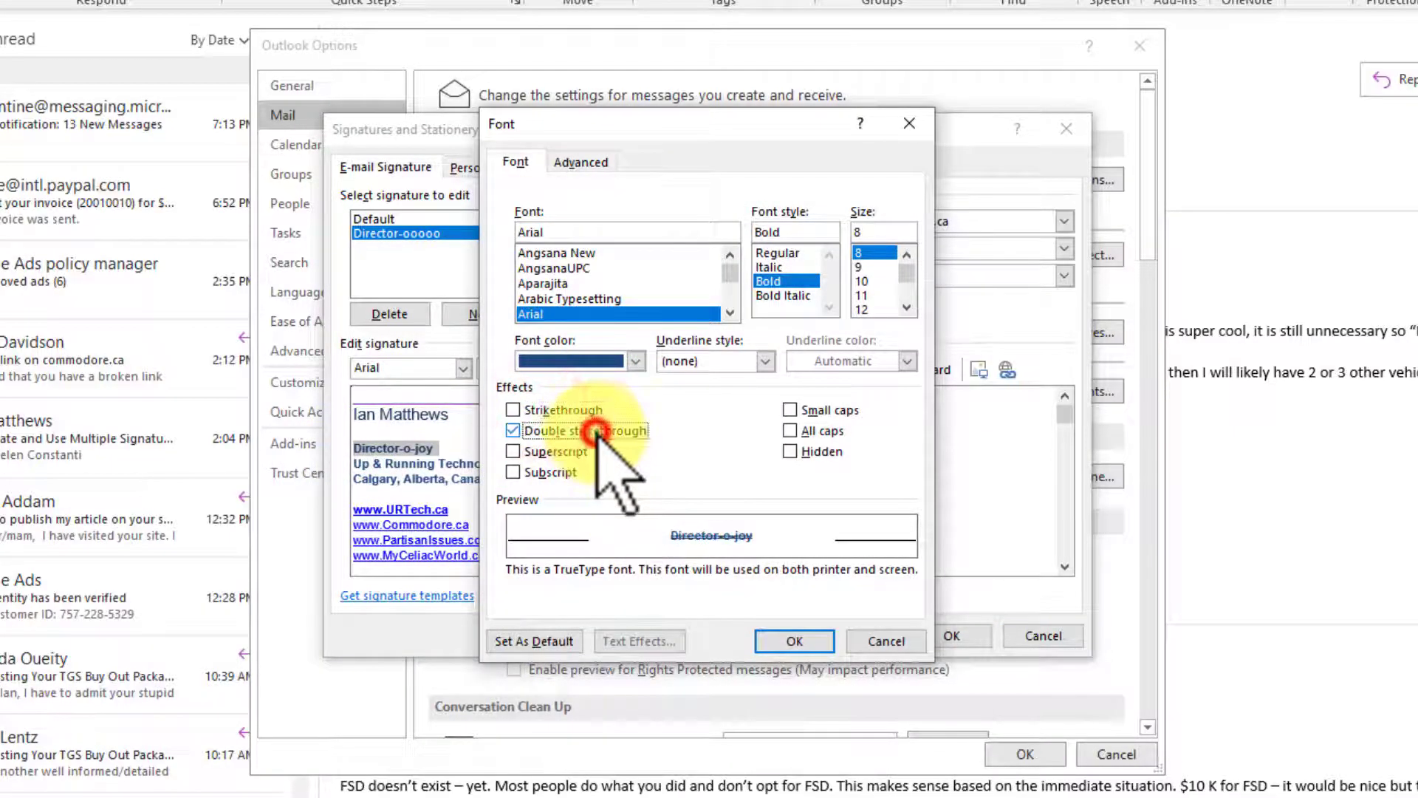
left_click(805, 639)
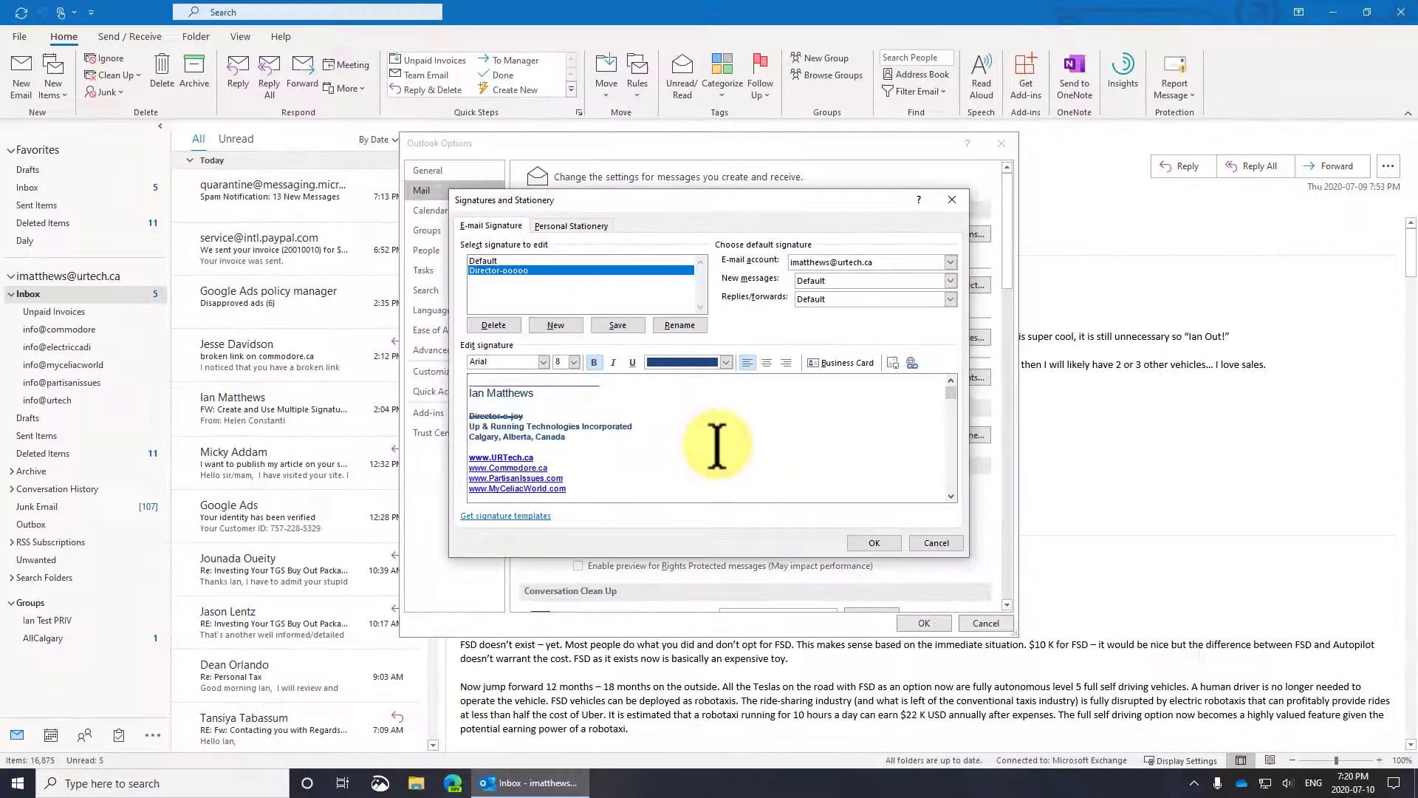
Step: Save the Director signature and close the signature settings and Outlook Options
left_click(618, 325)
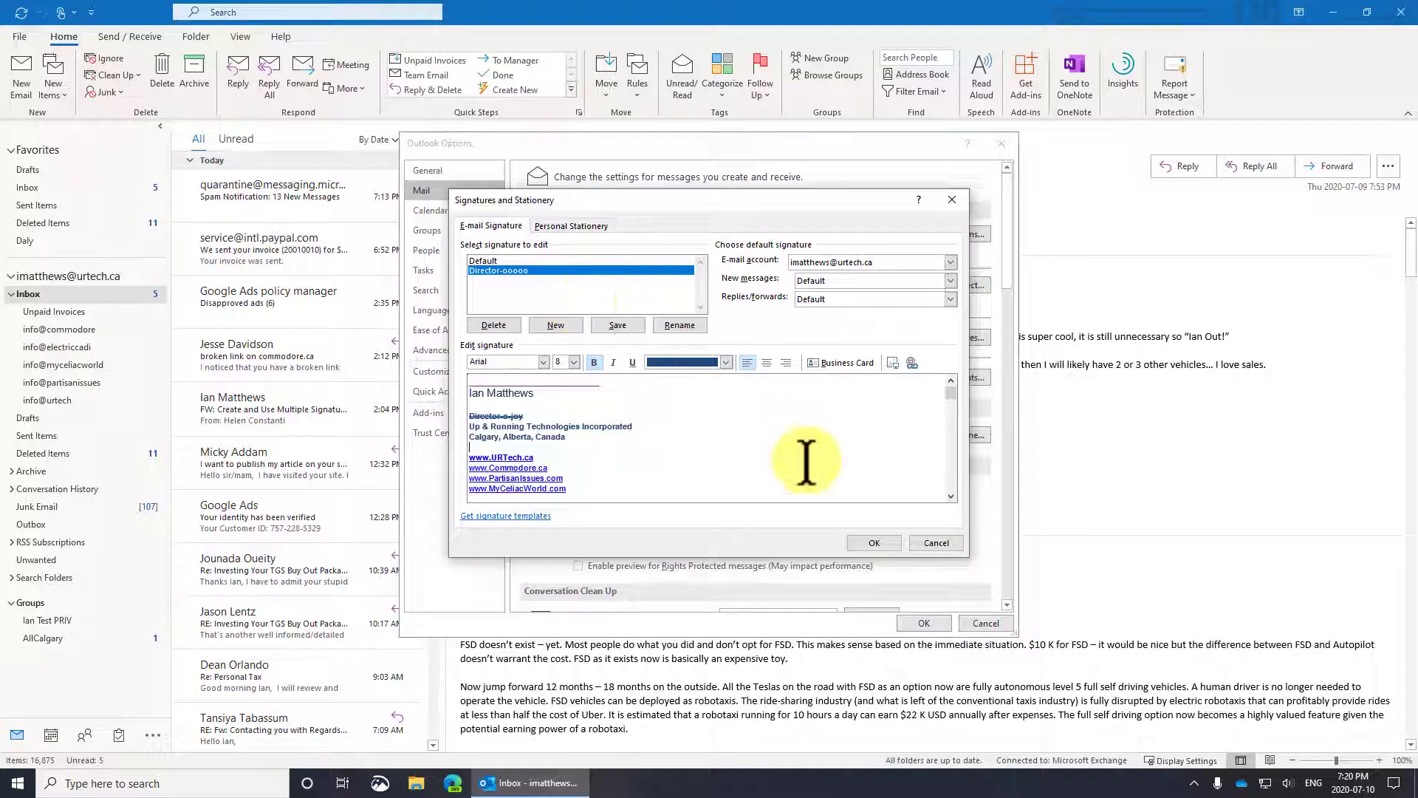
left_click(862, 534)
left_click(922, 621)
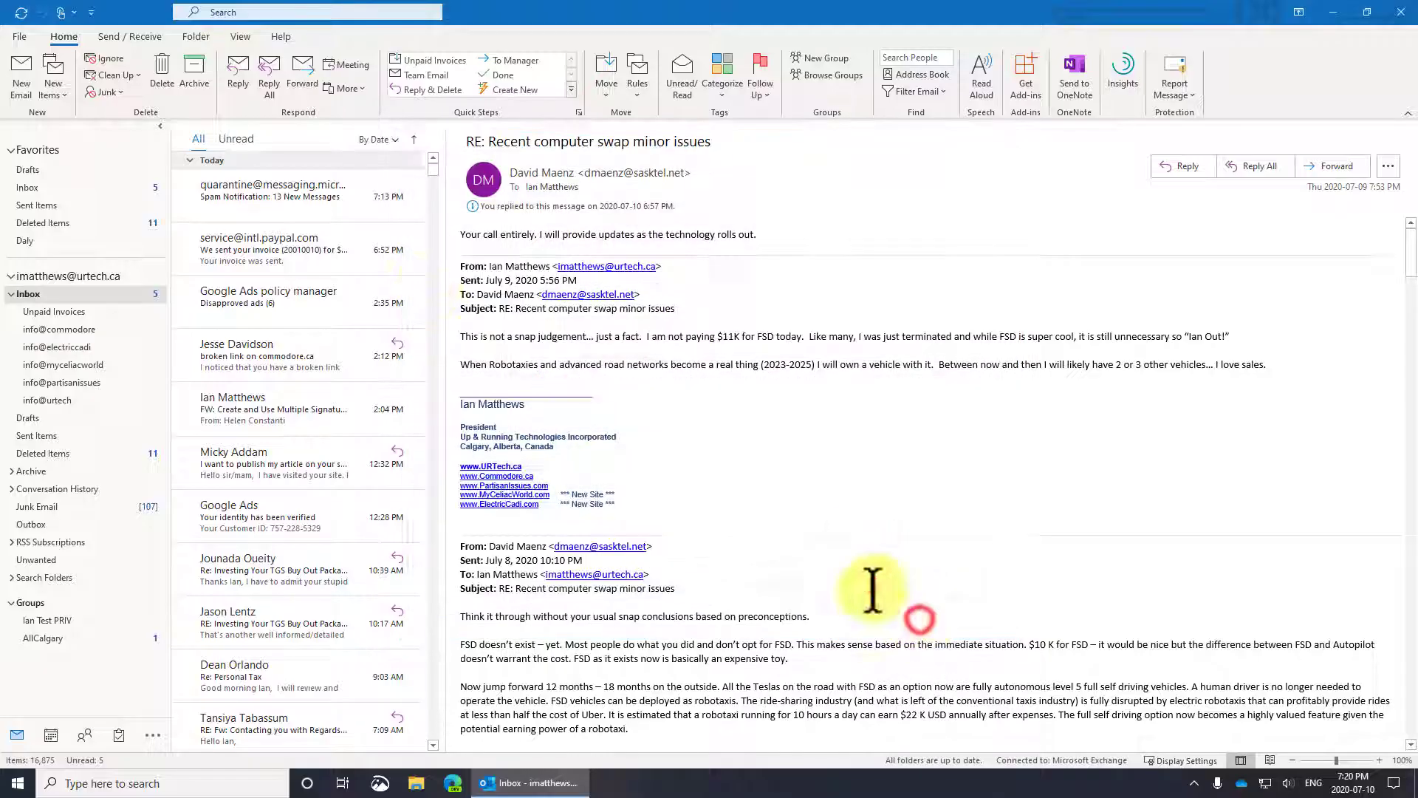
Step: In a new email, insert the Director-ooooo signature, then switch back to Default
left_click(15, 59)
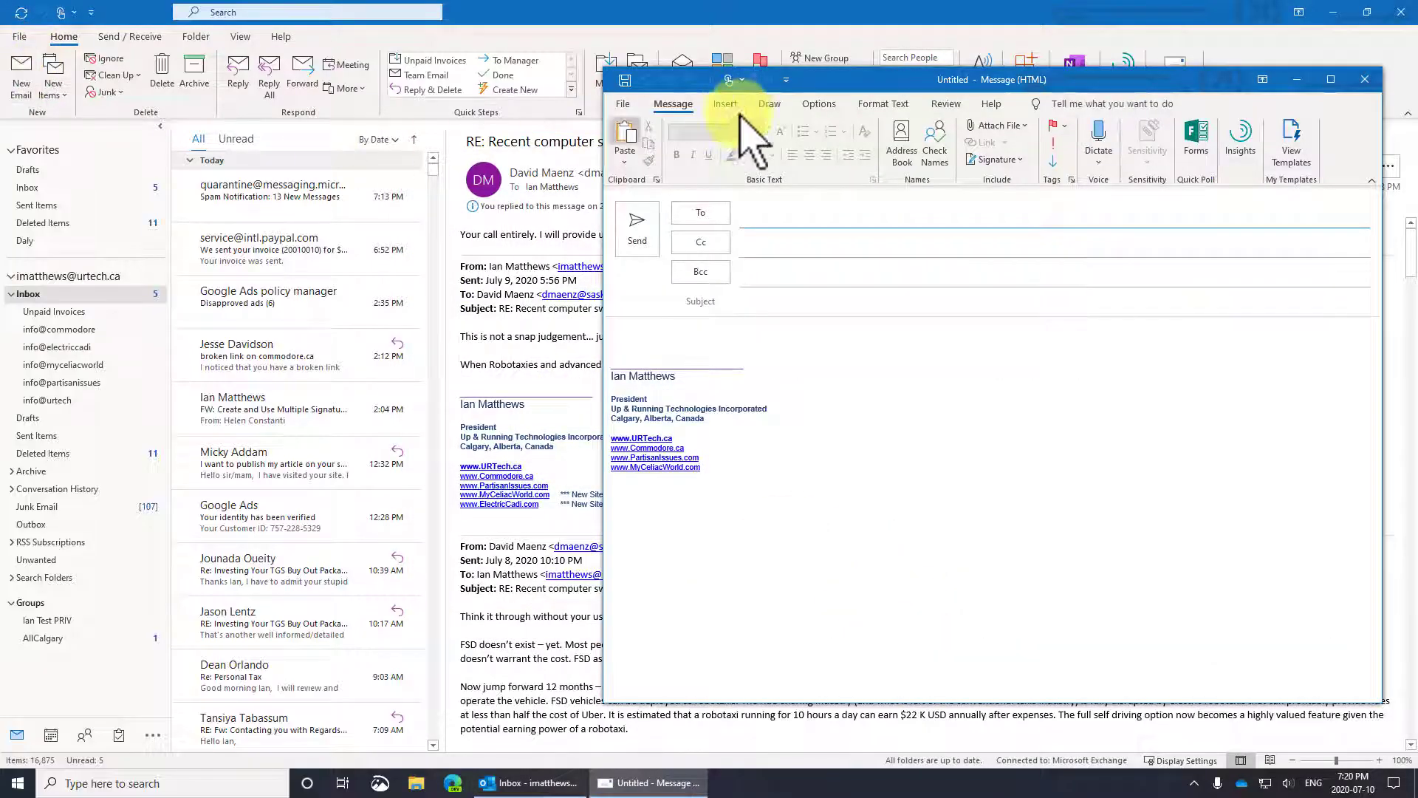
left_click_drag(820, 78, 575, 94)
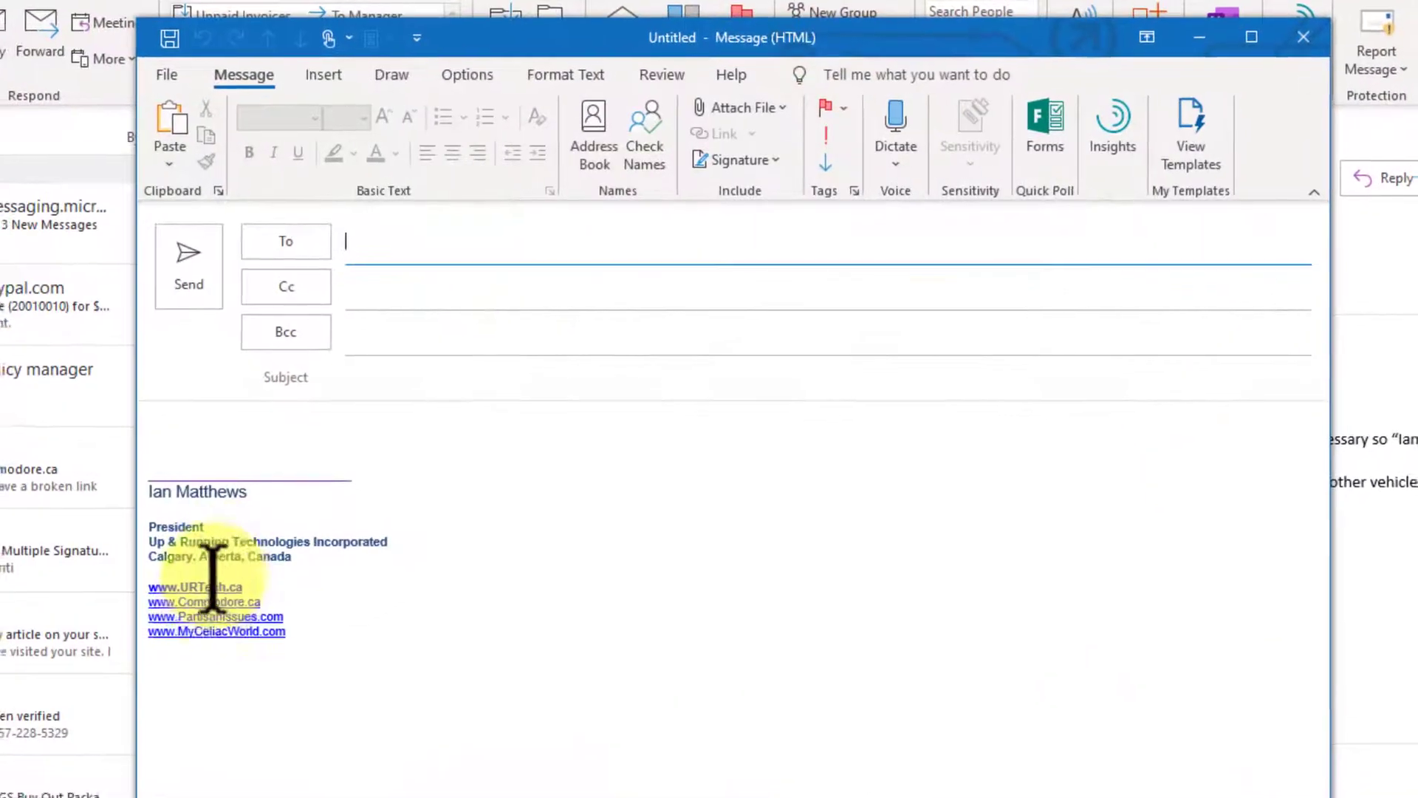
left_click(168, 417)
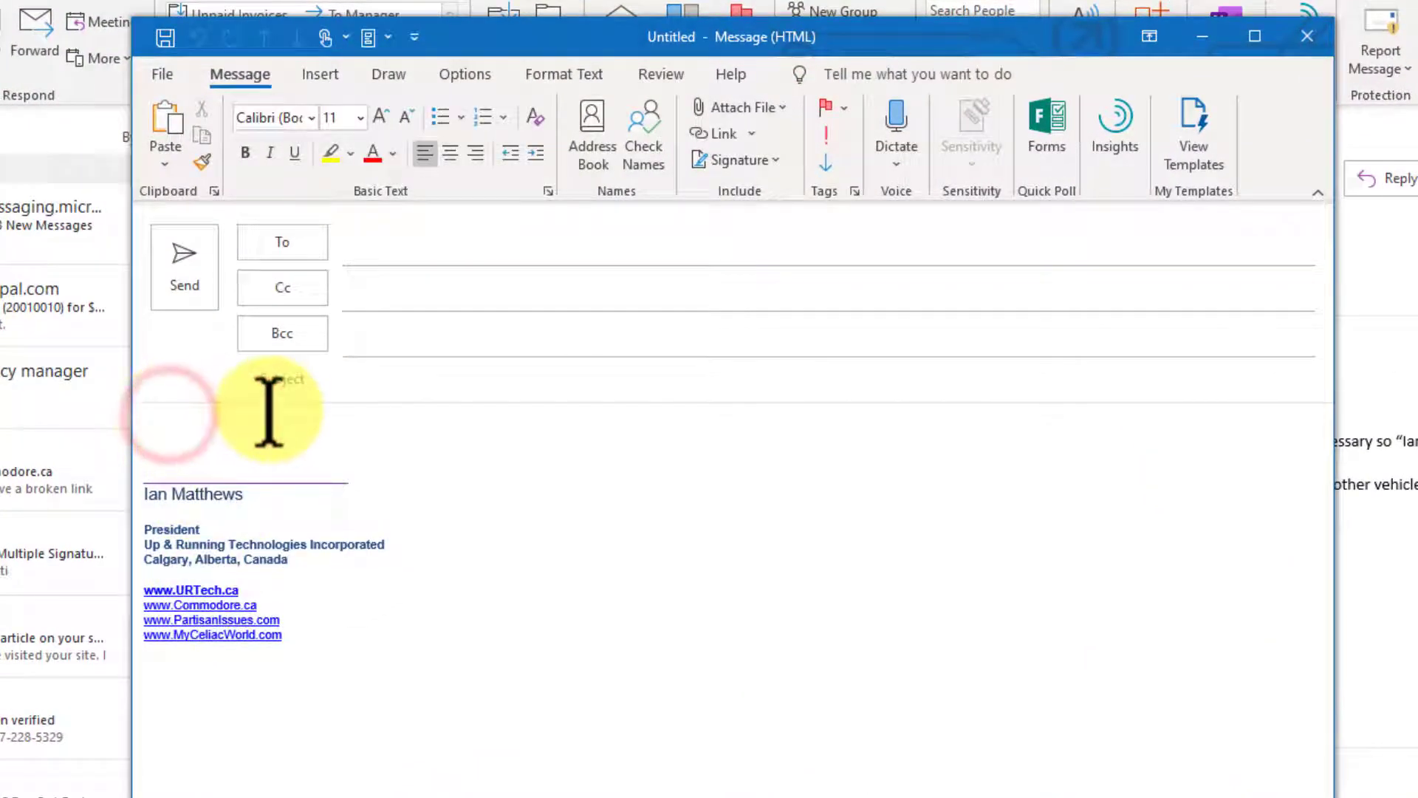
left_click(737, 158)
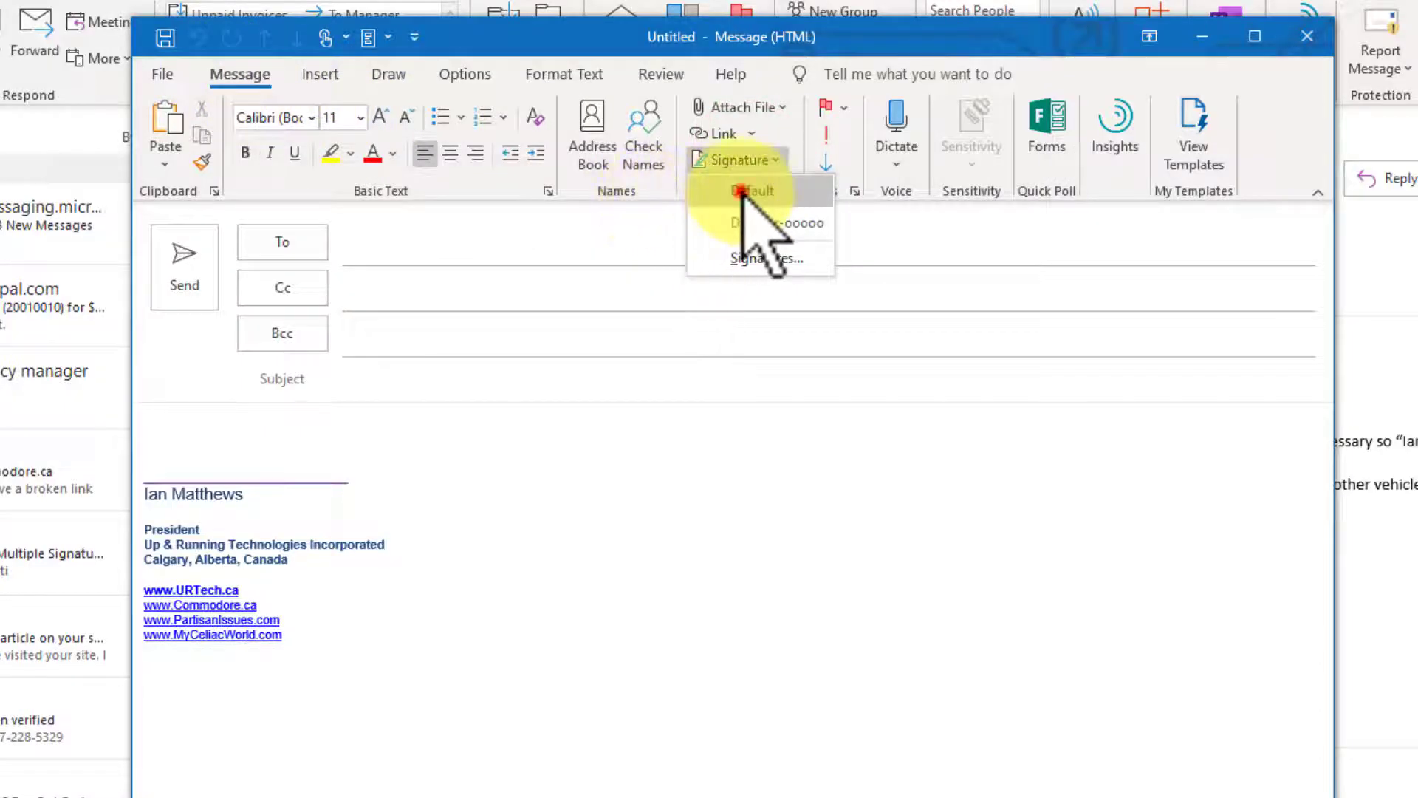
left_click(747, 221)
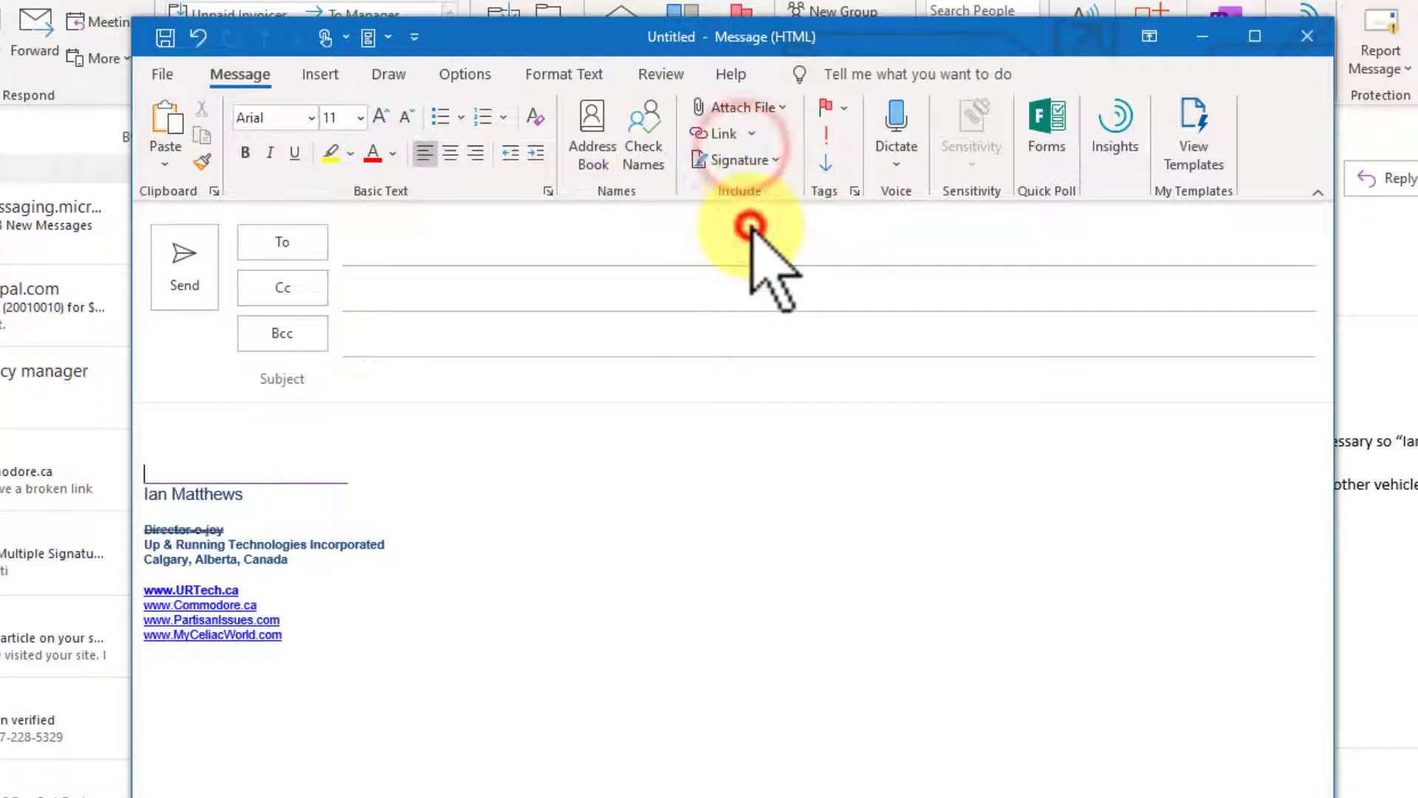
left_click(742, 159)
left_click(742, 192)
Step: Type four lines of placeholder body text above the signature
left_click(197, 431)
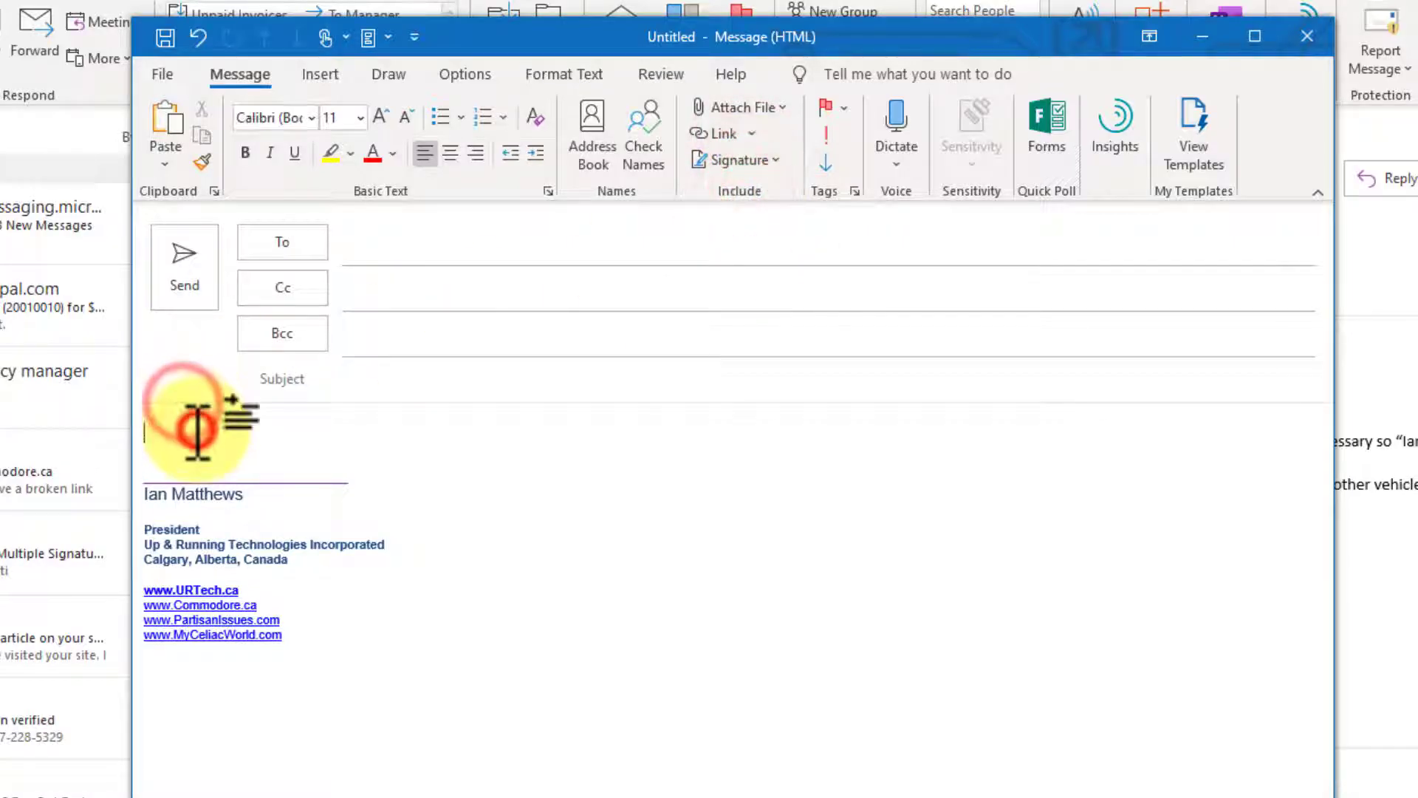
type("sadf.kgyzdbfg.kjfdg")
key("Return")
key("Return")
type("sdfg")
key("Return")
type("sdflgjsdfglksjdfglkjsdfg")
key("Return")
key("Return")
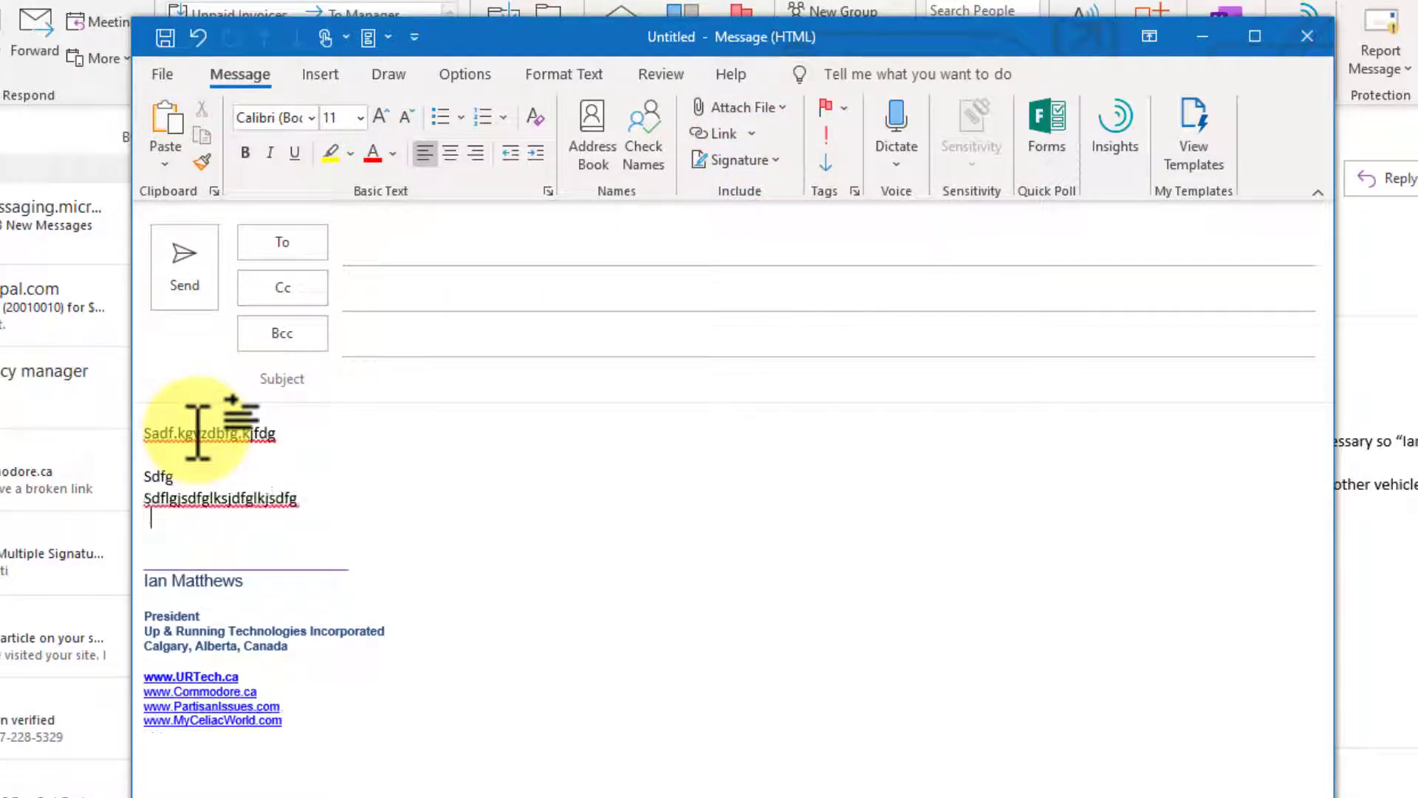
type("s dfgsld")
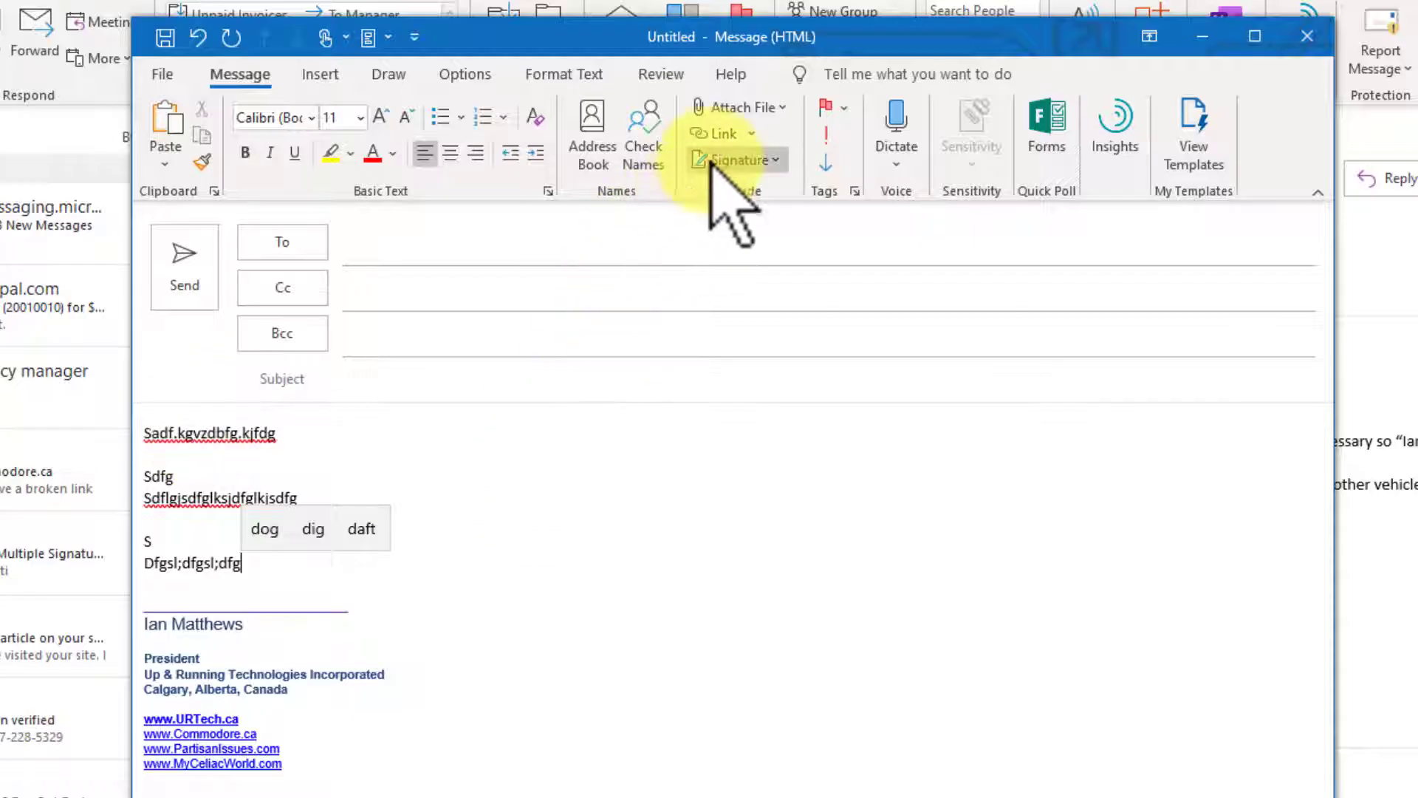
Step: Swap to the Director-ooooo signature once more and finish on Default
left_click(702, 160)
left_click(744, 222)
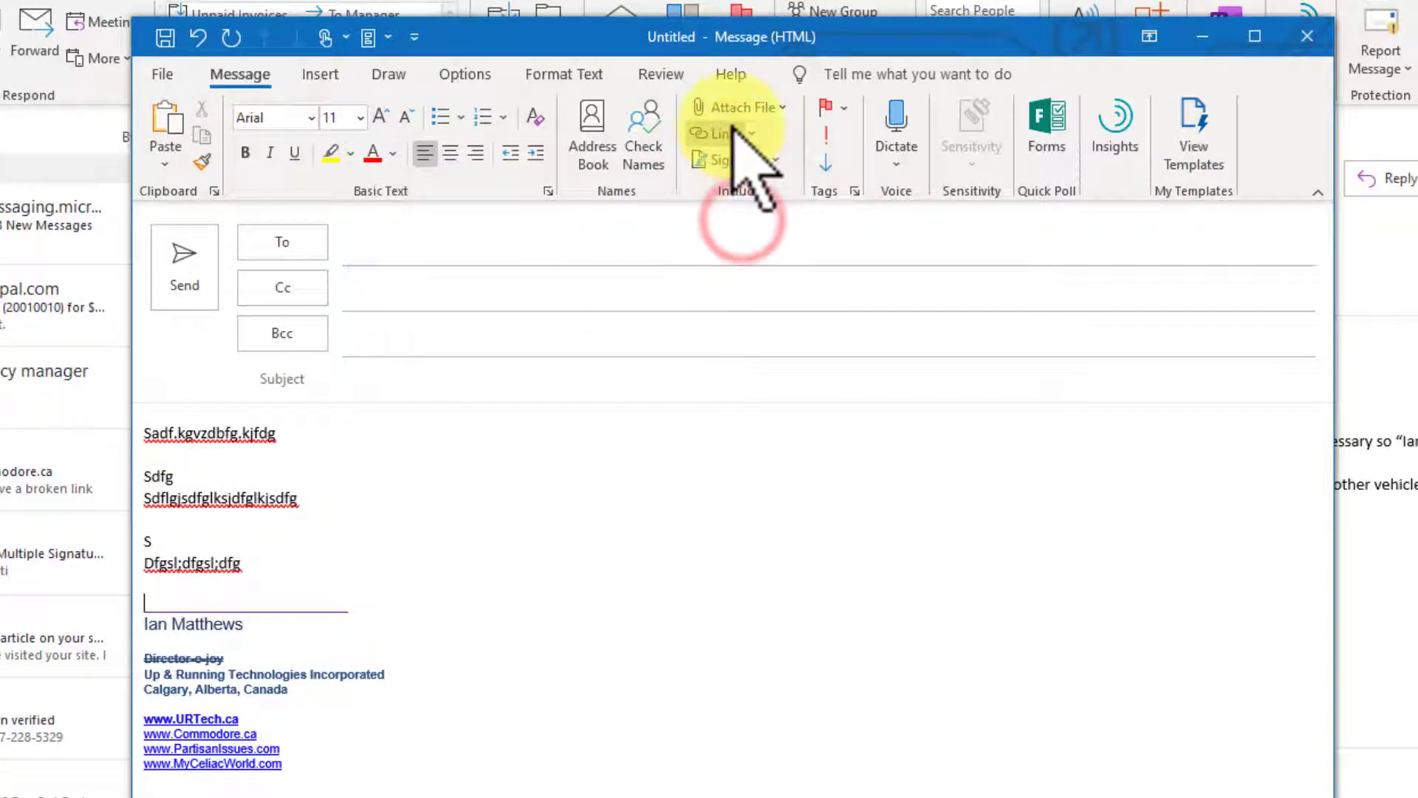
left_click(727, 160)
left_click(741, 222)
left_click(415, 436)
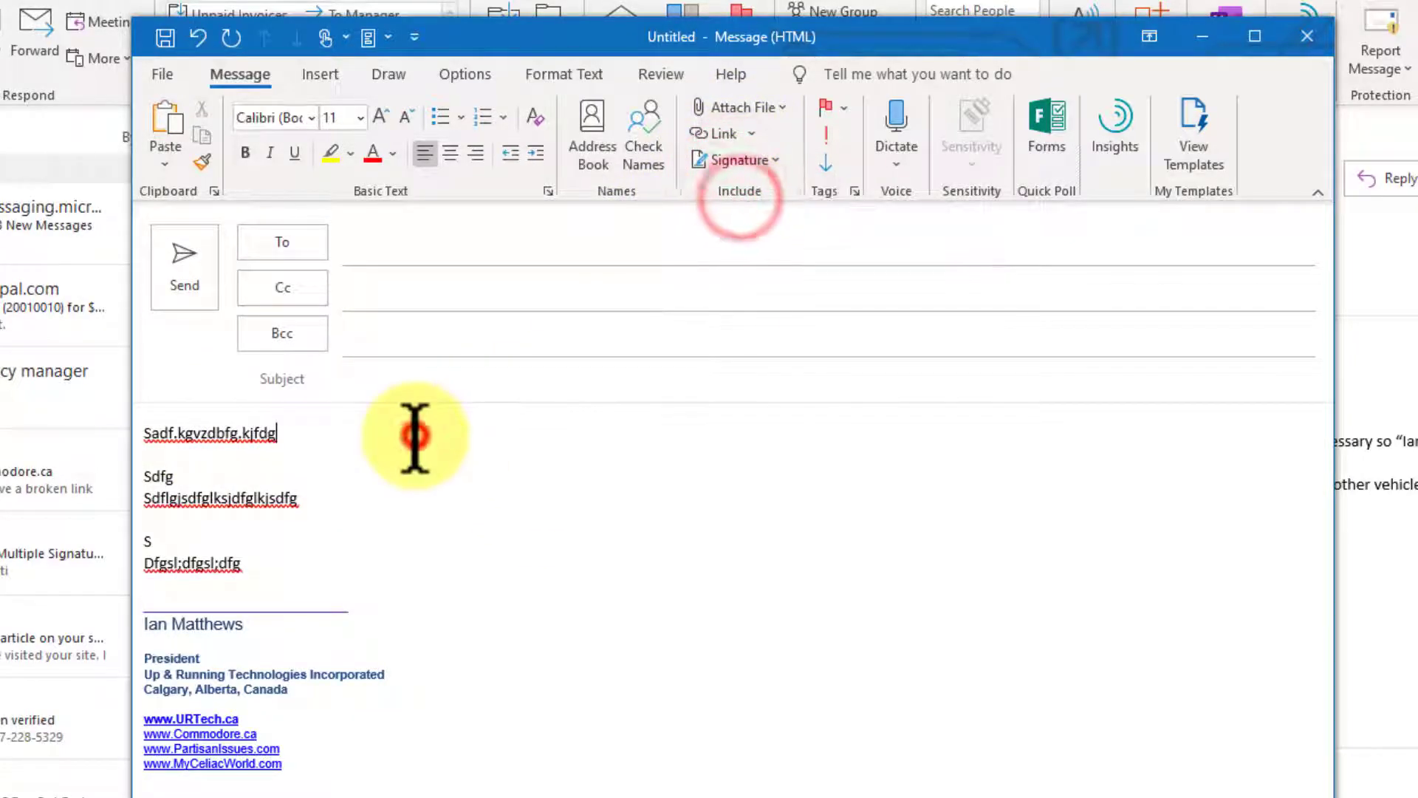